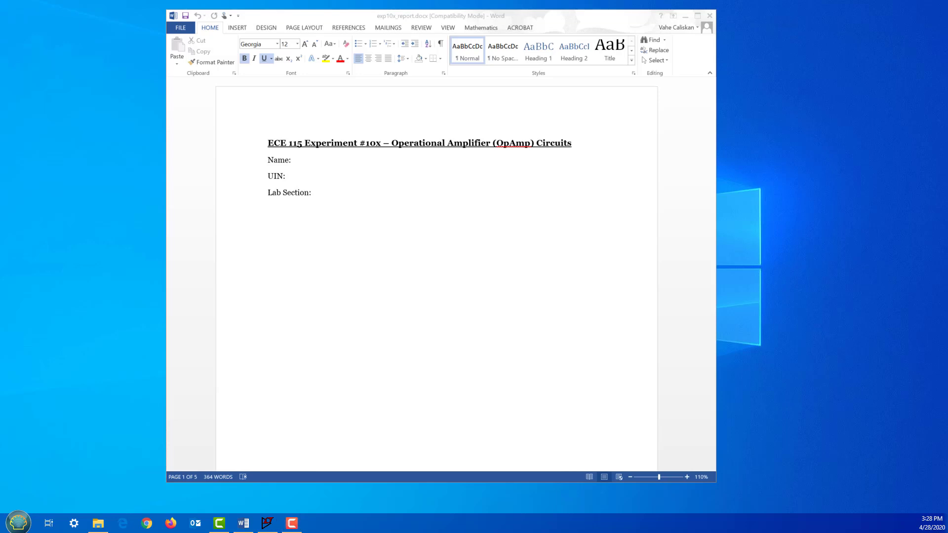
Review the non-inverting amplifier section of the report template, covering Cases #1 through #5 and their schematic, waveform and clipping questions
{"action": "left_click", "coordinate": [565, 153]}
{"action": "scroll", "coordinate": [565, 194], "scroll_direction": "down", "scroll_amount": 6}
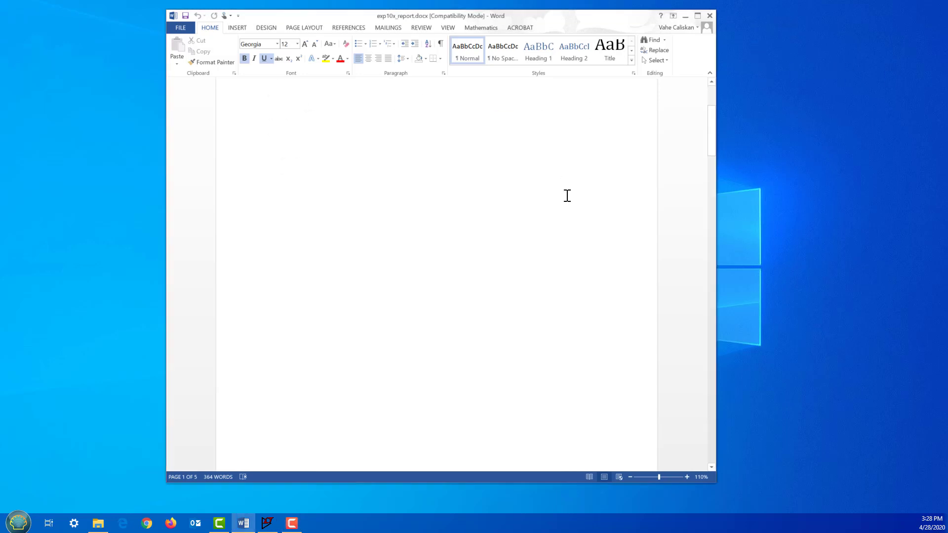
{"action": "scroll", "coordinate": [563, 190], "scroll_direction": "down", "scroll_amount": 5}
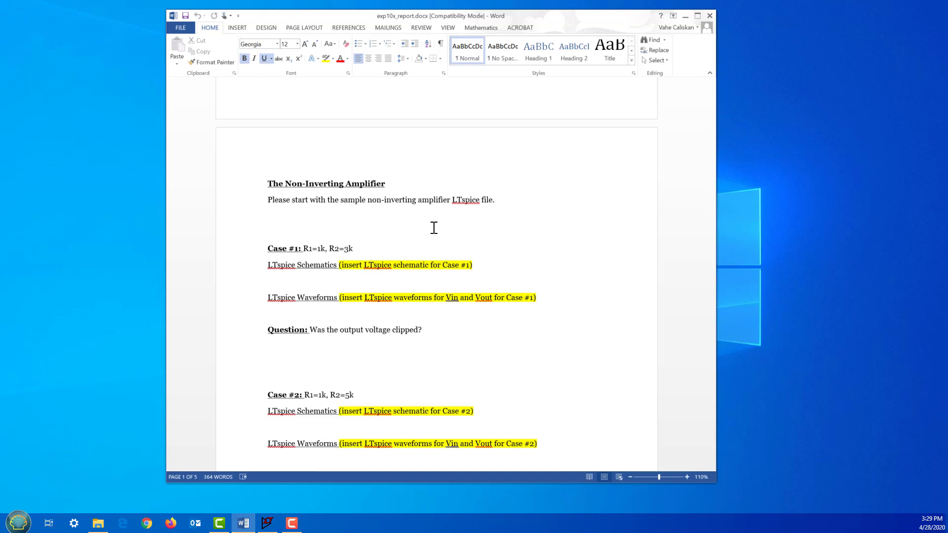
{"action": "left_click", "coordinate": [300, 282]}
{"action": "left_click", "coordinate": [320, 314]}
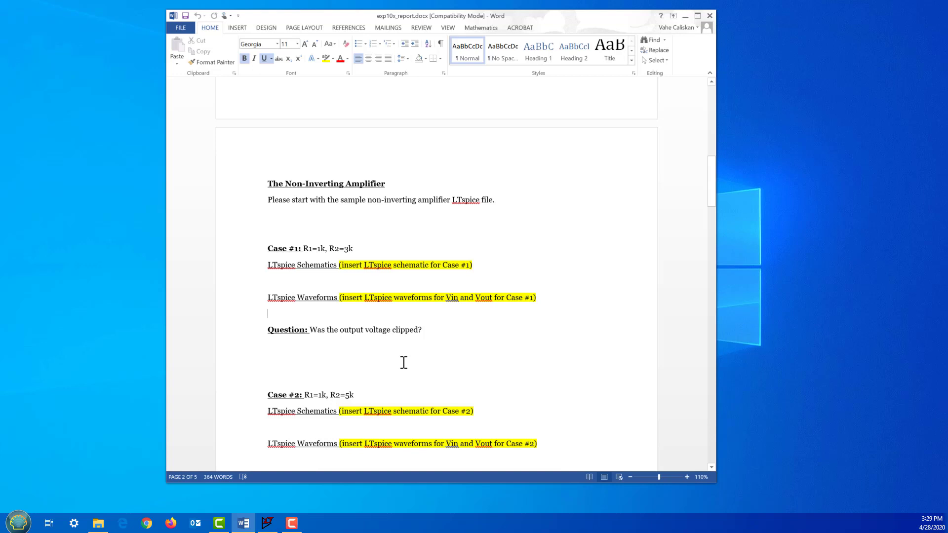
{"action": "scroll", "coordinate": [404, 362], "scroll_direction": "down", "scroll_amount": 3}
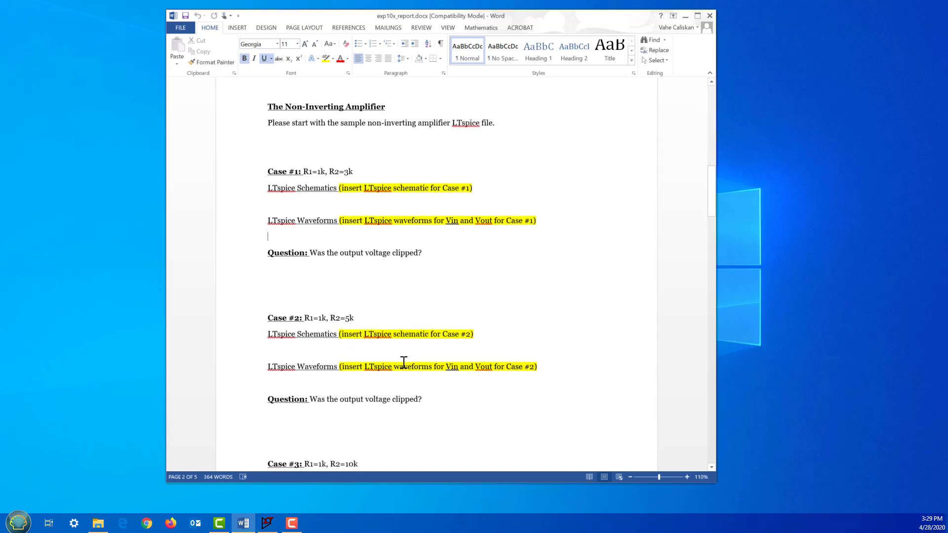
{"action": "scroll", "coordinate": [404, 362], "scroll_direction": "down", "scroll_amount": 4}
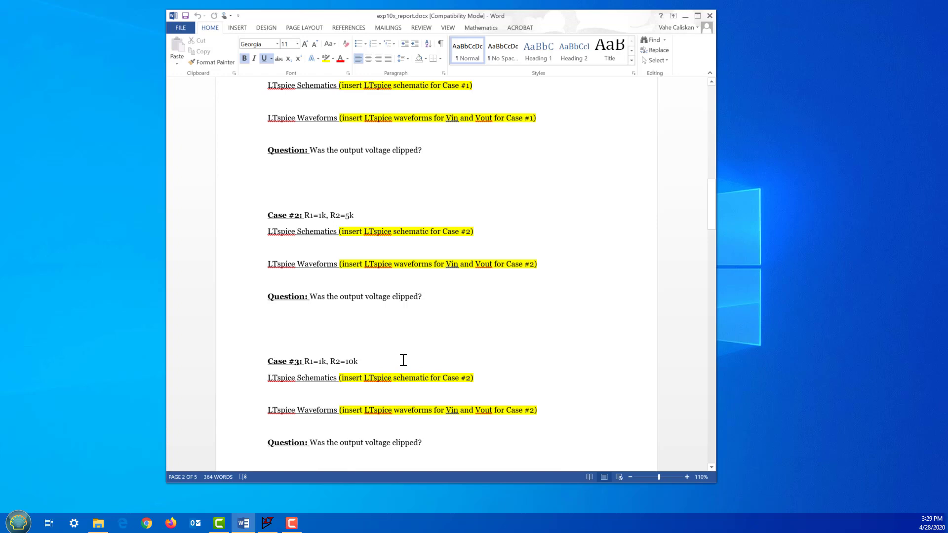
{"action": "scroll", "coordinate": [403, 360], "scroll_direction": "down", "scroll_amount": 11}
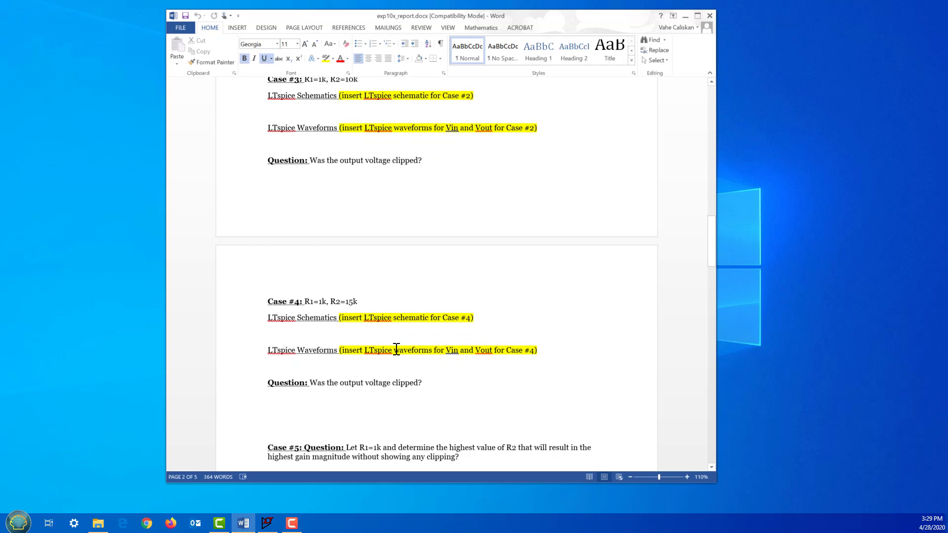
{"action": "scroll", "coordinate": [396, 350], "scroll_direction": "down", "scroll_amount": 2}
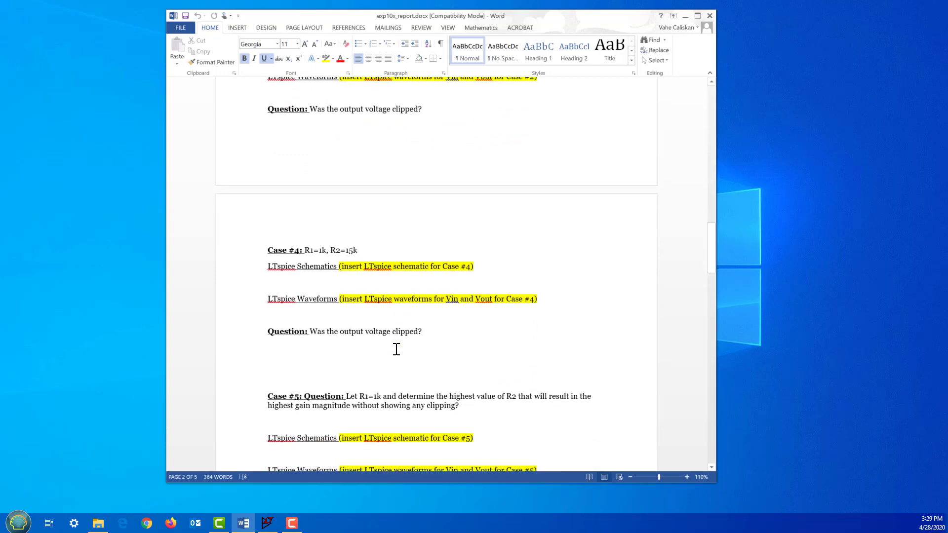
{"action": "scroll", "coordinate": [397, 349], "scroll_direction": "down", "scroll_amount": 2}
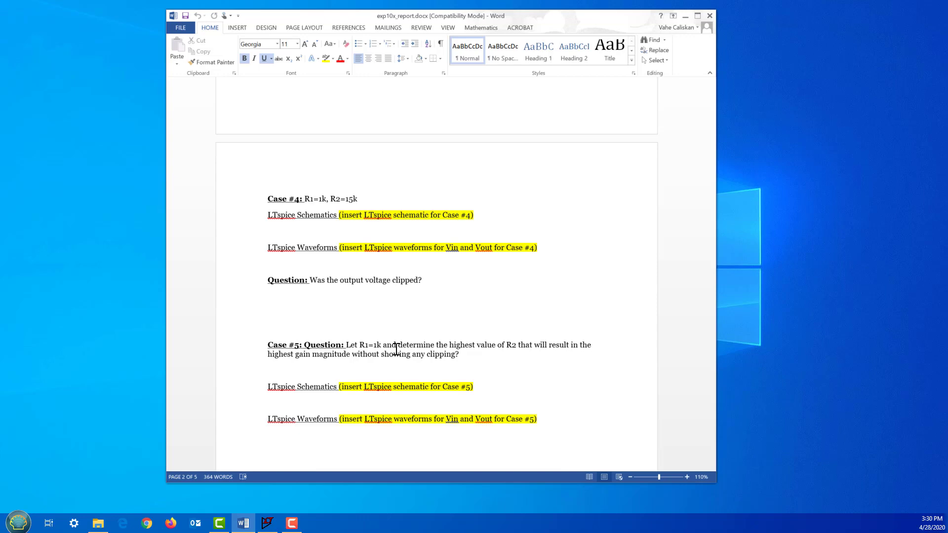
{"action": "scroll", "coordinate": [416, 339], "scroll_direction": "down", "scroll_amount": 9}
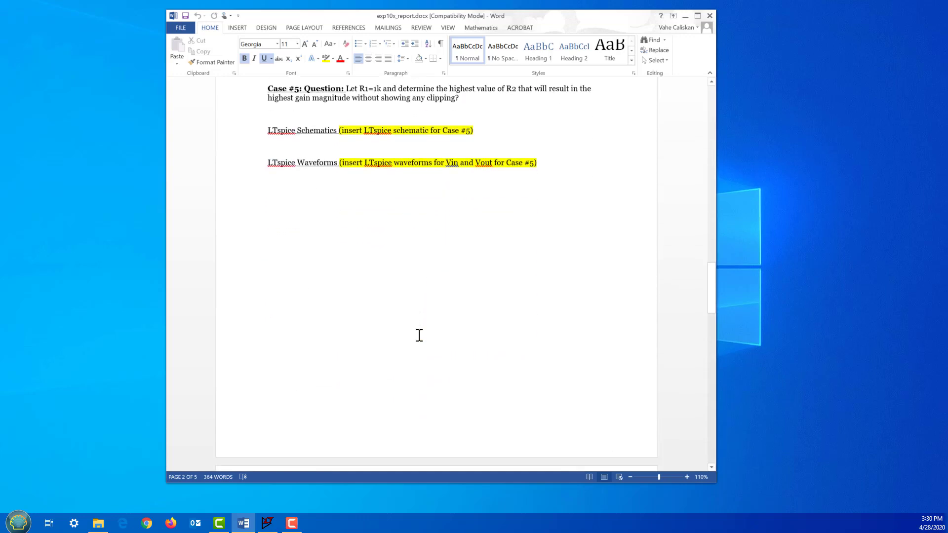
Delete "non-" from the introductory sentence under The Inverting Amplifier so it refers to the sample inverting amplifier LTspice file
{"action": "scroll", "coordinate": [419, 335], "scroll_direction": "down", "scroll_amount": 3}
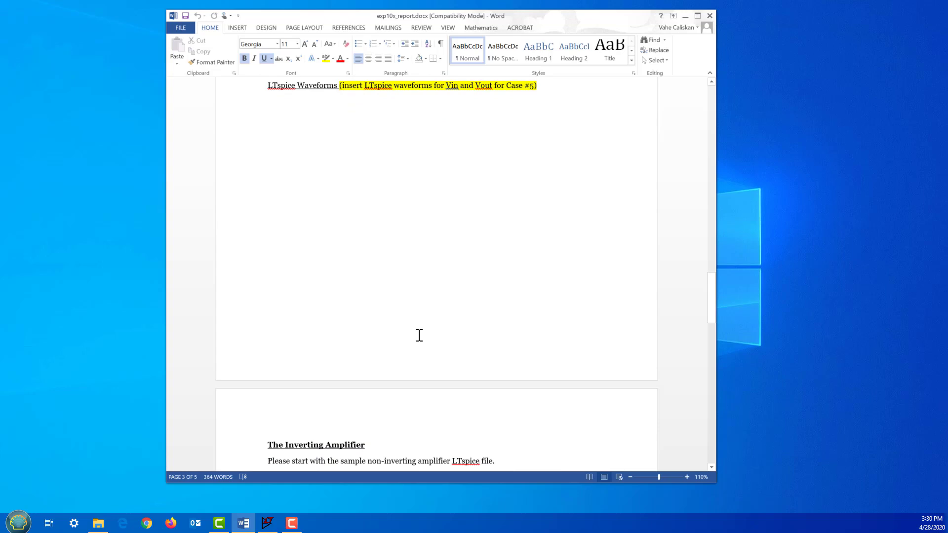
{"action": "left_click", "coordinate": [385, 461]}
{"action": "key", "text": "BackSpace"}
{"action": "key", "text": "BackSpace"}
{"action": "key", "text": "BackSpace"}
{"action": "key", "text": "BackSpace"}
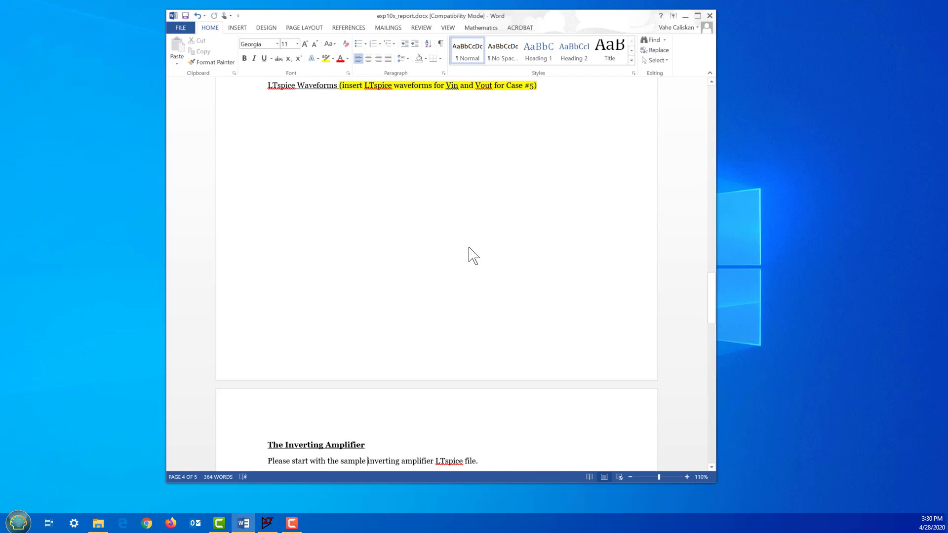
Review the inverting amplifier section of the report template from Case #1 through Case #5
{"action": "scroll", "coordinate": [473, 256], "scroll_direction": "down", "scroll_amount": 10}
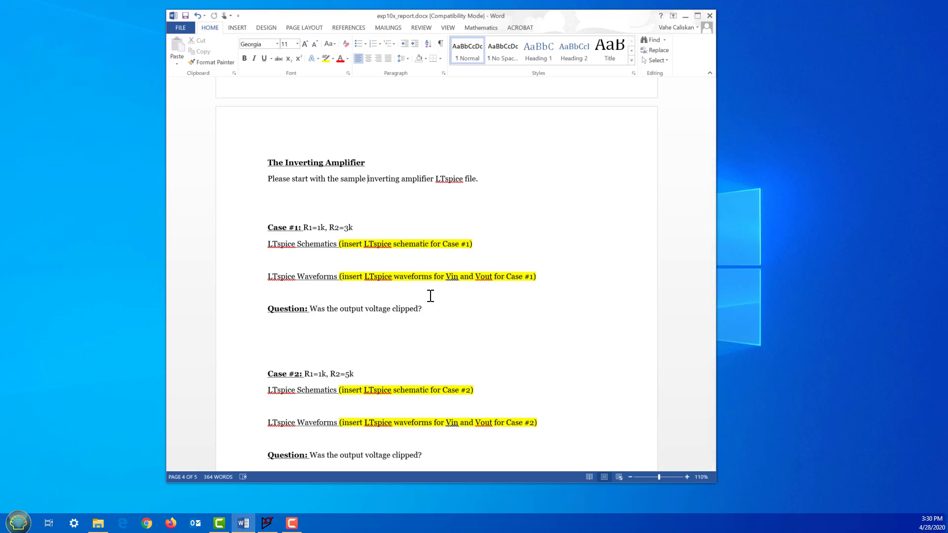
{"action": "scroll", "coordinate": [430, 296], "scroll_direction": "down", "scroll_amount": 5}
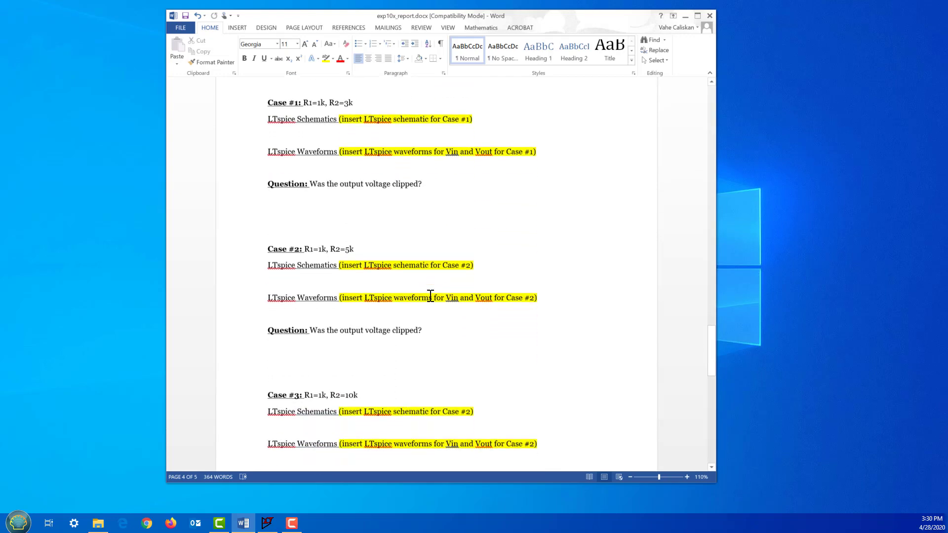
{"action": "scroll", "coordinate": [430, 296], "scroll_direction": "down", "scroll_amount": 2}
{"action": "scroll", "coordinate": [430, 295], "scroll_direction": "down", "scroll_amount": 10}
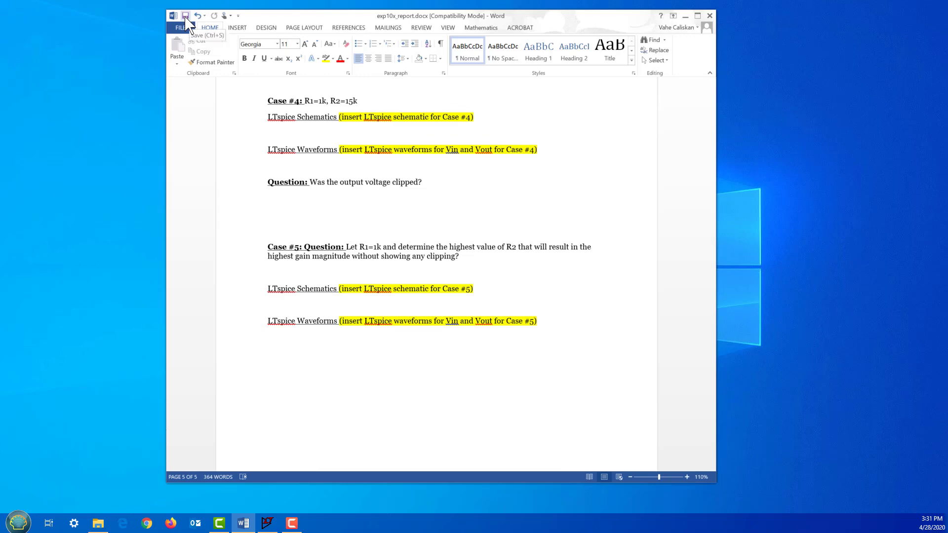
Minimize the report, switch to LTspice and maximize its window showing the non-inverting amplifier schematic
{"action": "left_click", "coordinate": [685, 16]}
{"action": "left_click", "coordinate": [273, 518]}
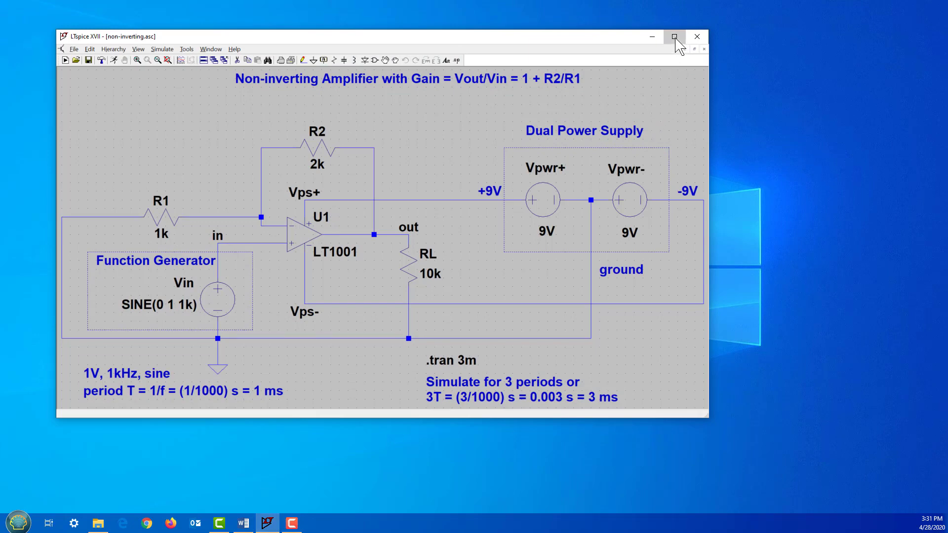
{"action": "left_click", "coordinate": [674, 37]}
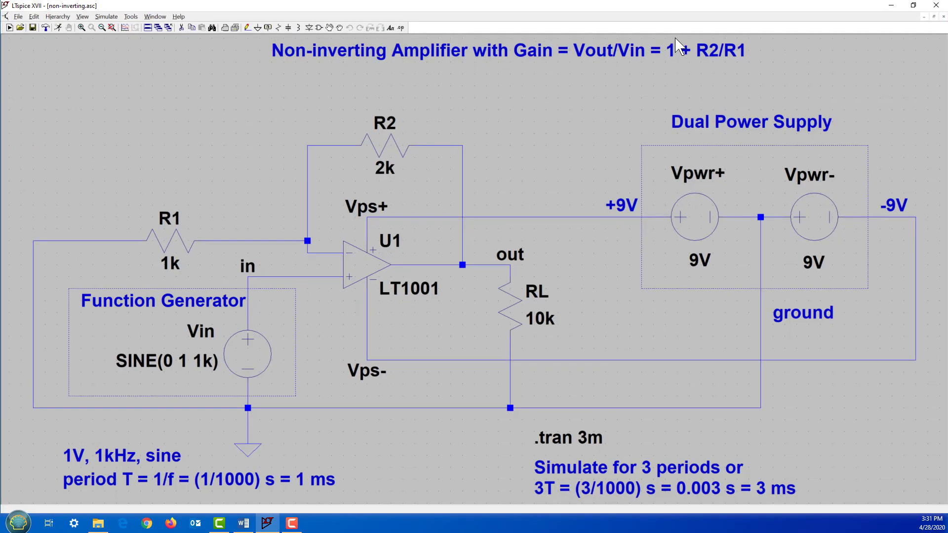
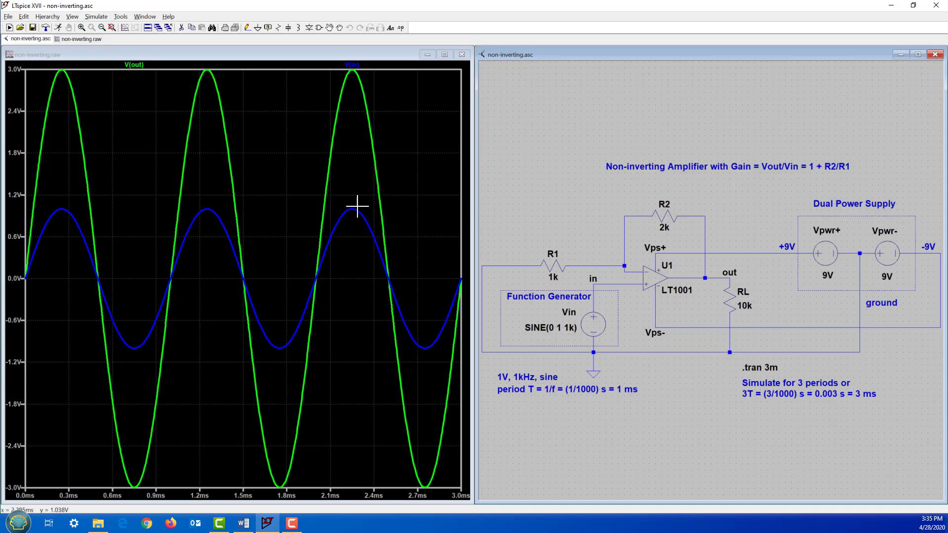
Enlarge the plot of V(out) and V(in) to examine it, and return to the non-inverting amplifier schematic
{"action": "left_click", "coordinate": [445, 55]}
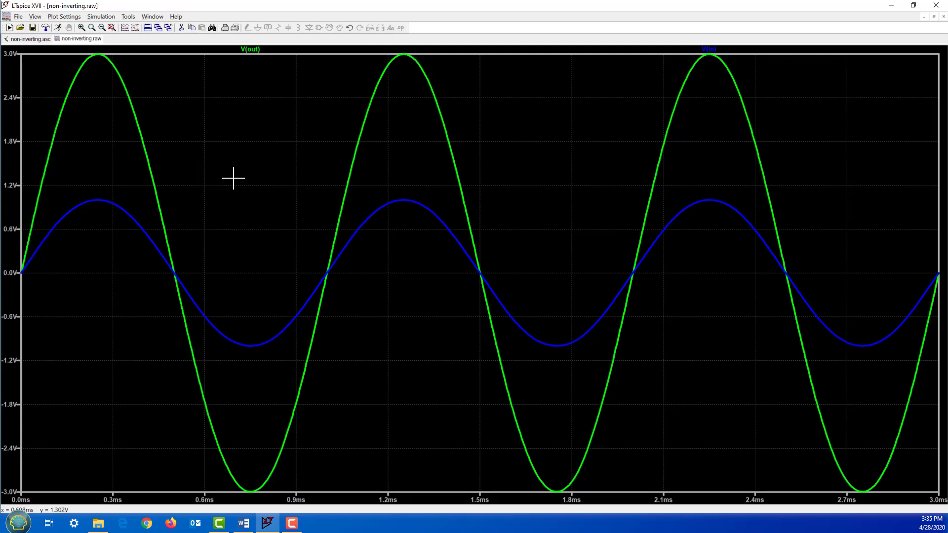
{"action": "left_click", "coordinate": [39, 39]}
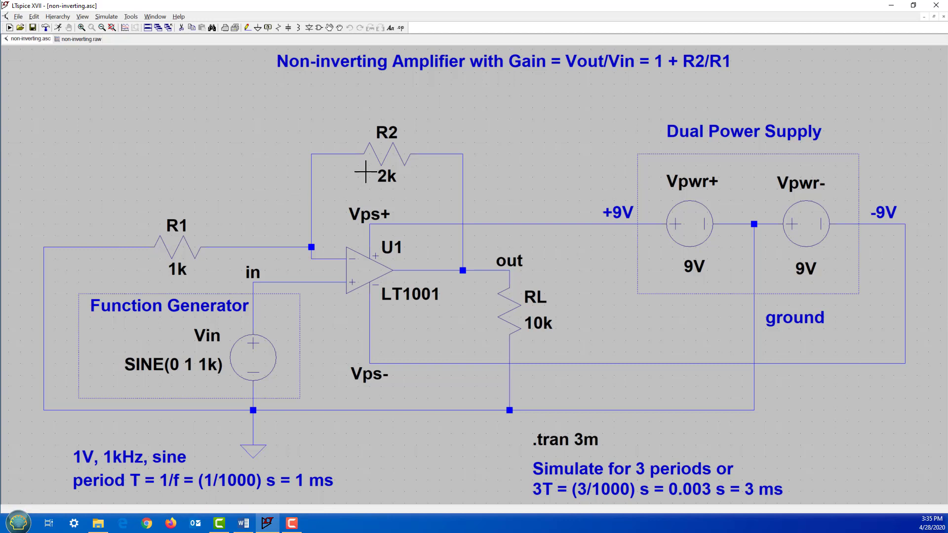
Set the value of resistor R2 to 2.5k in the non-inverting amplifier schematic
{"action": "right_click", "coordinate": [384, 177]}
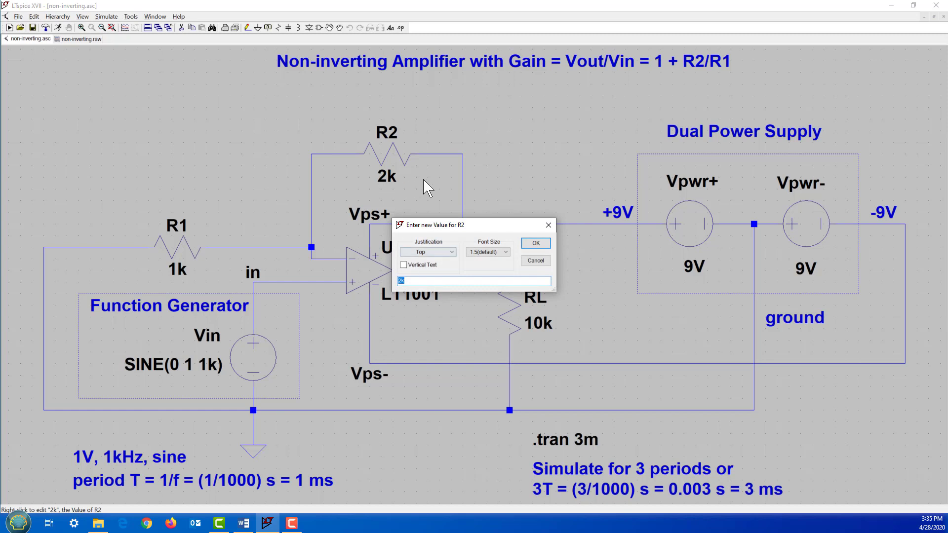
{"action": "left_click", "coordinate": [544, 261]}
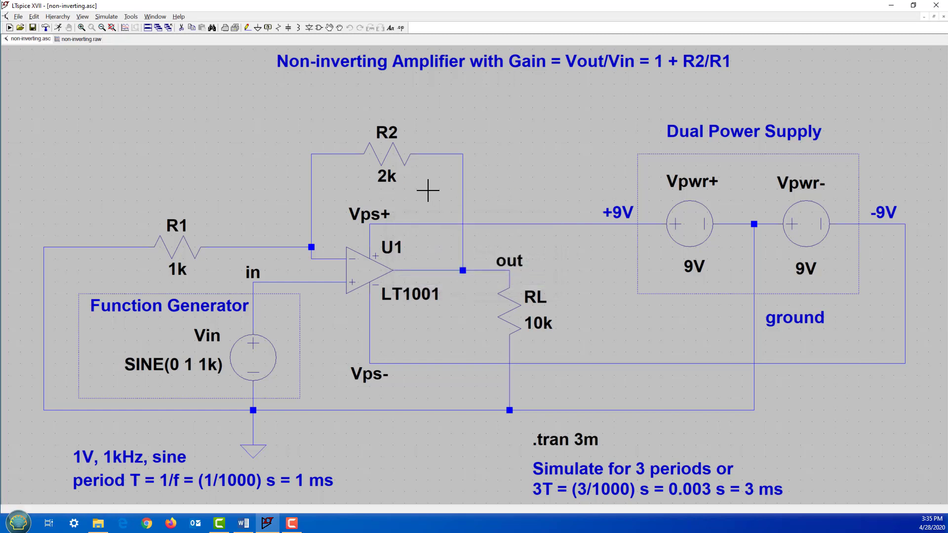
{"action": "right_click", "coordinate": [386, 177]}
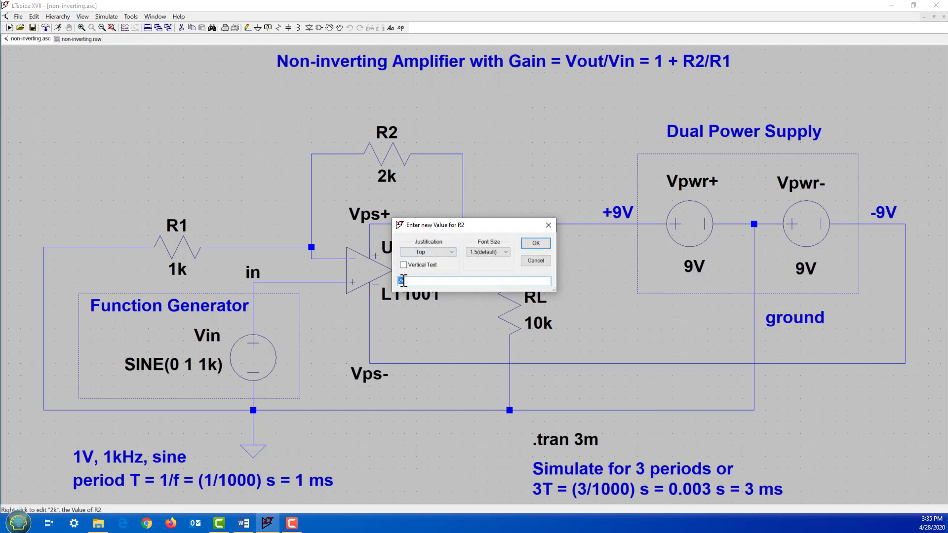
{"action": "left_click", "coordinate": [406, 281]}
{"action": "key", "text": "Left"}
{"action": "type", "text": ".5"}
{"action": "left_click", "coordinate": [536, 243]}
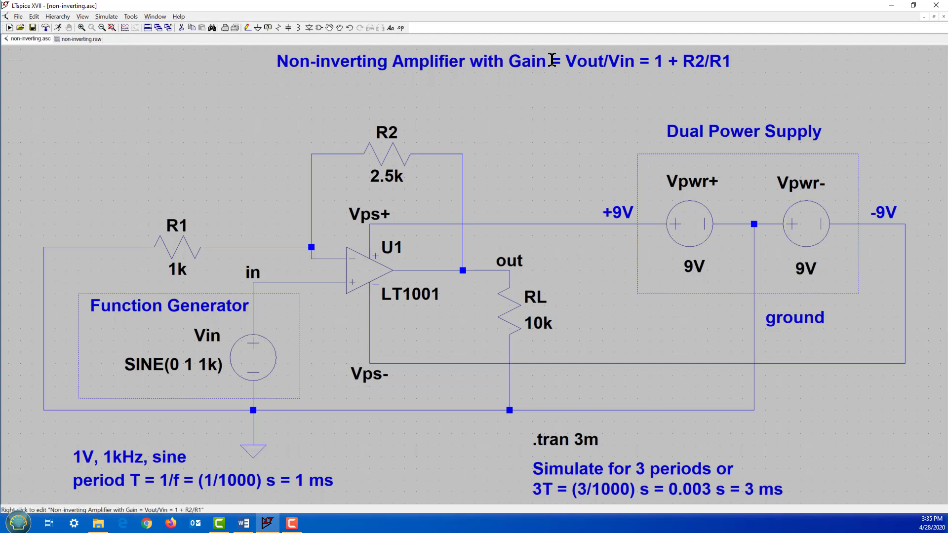
Tile the schematic and waveform windows side by side and rerun the transient simulation
{"action": "left_click", "coordinate": [148, 28]}
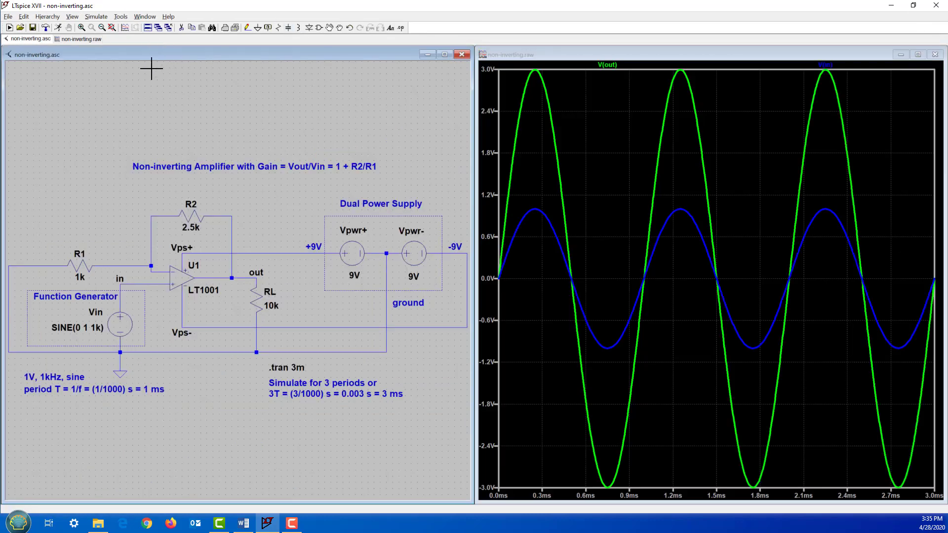
{"action": "left_click", "coordinate": [57, 28]}
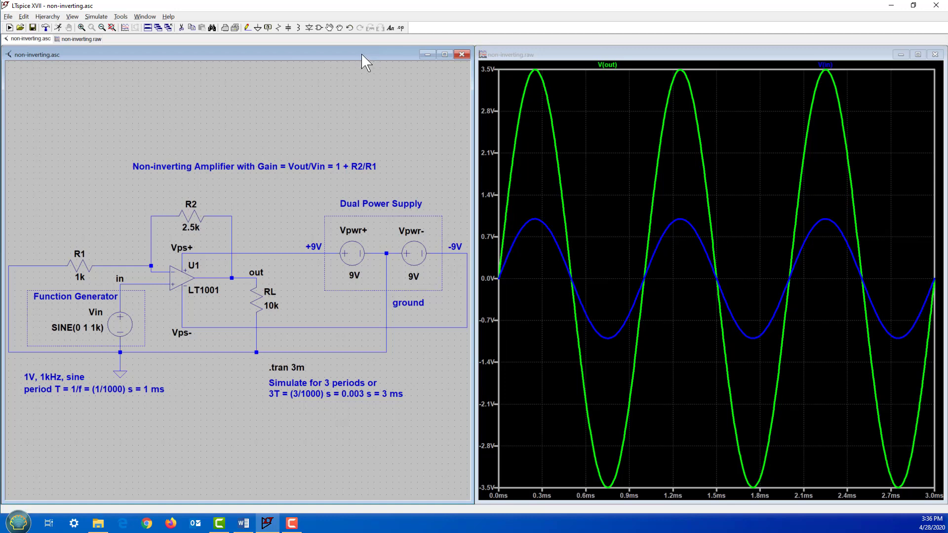
Make the schematic the active window and copy its bitmap to the clipboard
{"action": "left_click", "coordinate": [555, 61]}
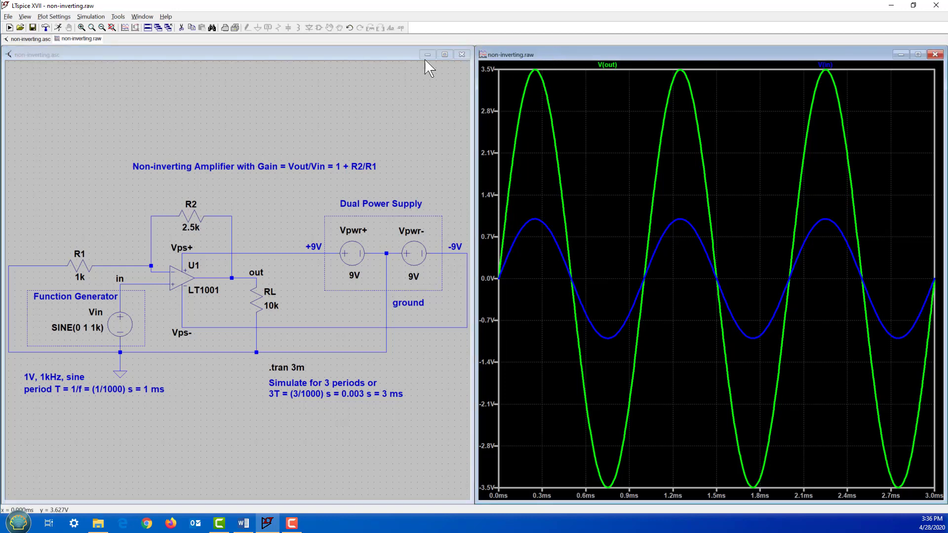
{"action": "left_click", "coordinate": [389, 59]}
{"action": "left_click", "coordinate": [524, 57]}
{"action": "left_click", "coordinate": [364, 54]}
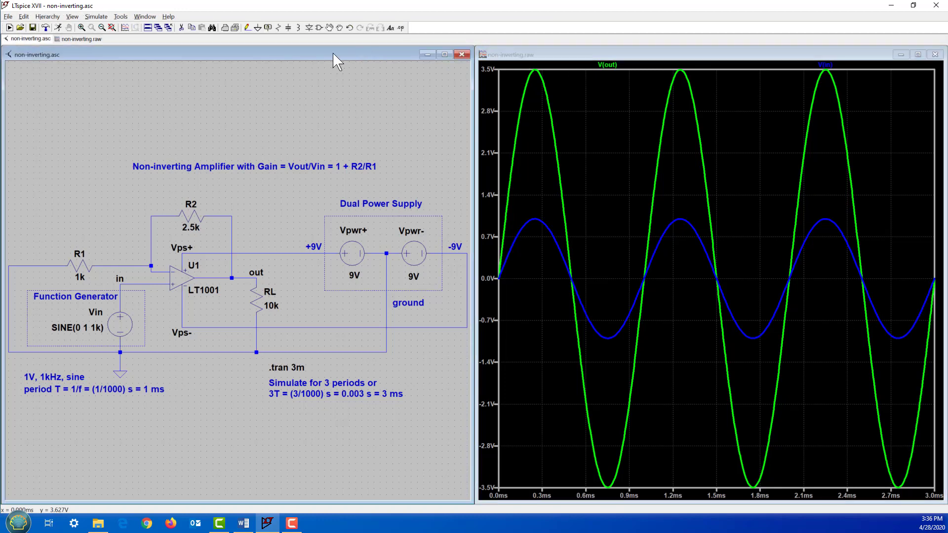
{"action": "left_click", "coordinate": [121, 16]}
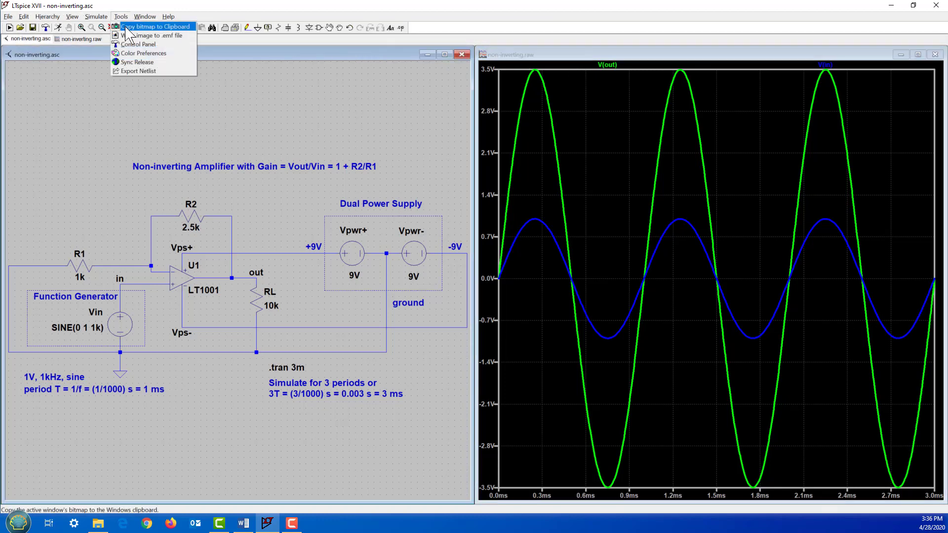
{"action": "left_click", "coordinate": [125, 28]}
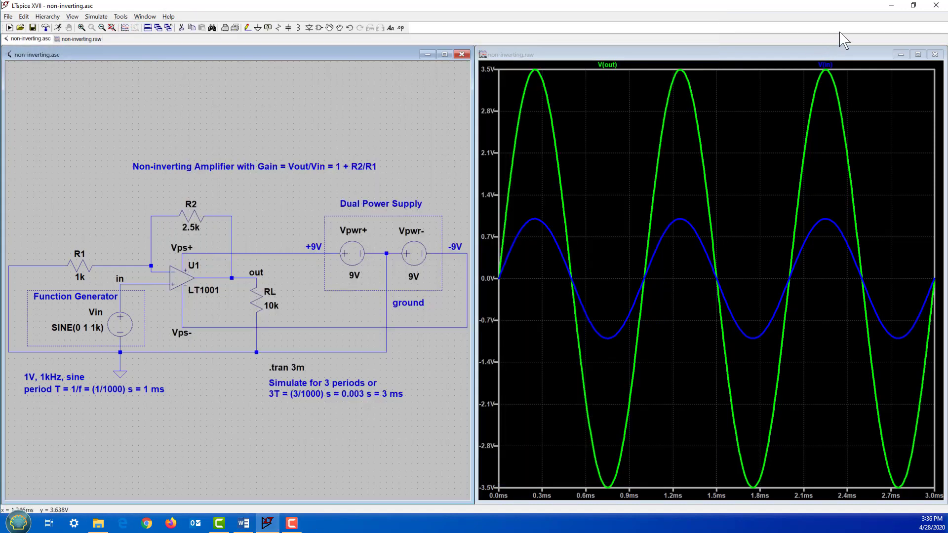
Switch to the Word report and paste the schematic below the LTspice Schematics line of non-inverting Case #1
{"action": "left_click", "coordinate": [891, 6]}
{"action": "scroll", "coordinate": [346, 156], "scroll_direction": "up", "scroll_amount": 10}
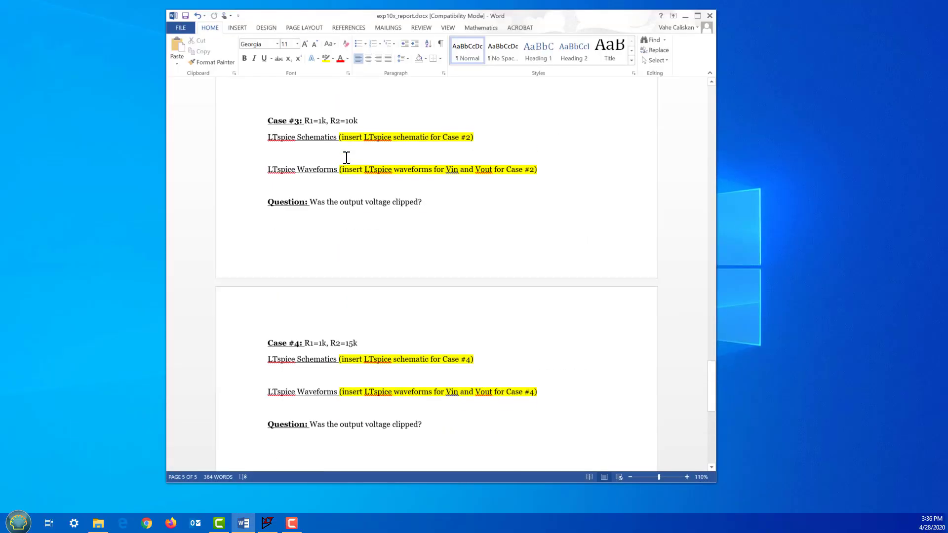
{"action": "scroll", "coordinate": [346, 157], "scroll_direction": "up", "scroll_amount": 20}
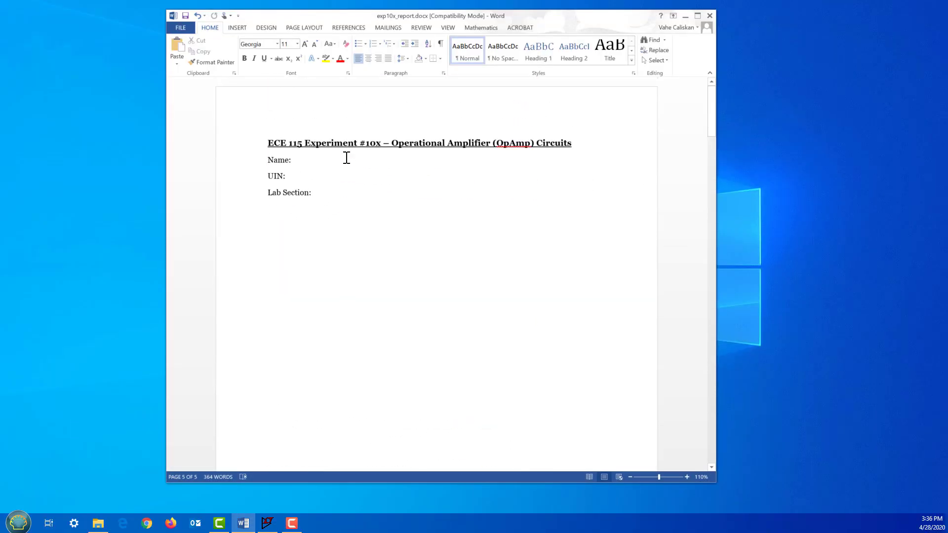
{"action": "scroll", "coordinate": [347, 157], "scroll_direction": "down", "scroll_amount": 20}
{"action": "scroll", "coordinate": [347, 157], "scroll_direction": "up", "scroll_amount": 7}
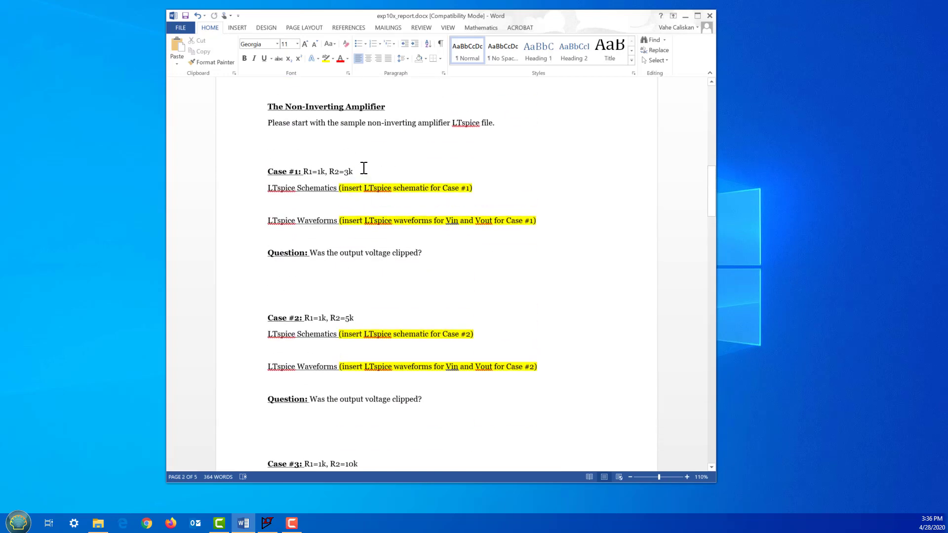
{"action": "left_click", "coordinate": [311, 206]}
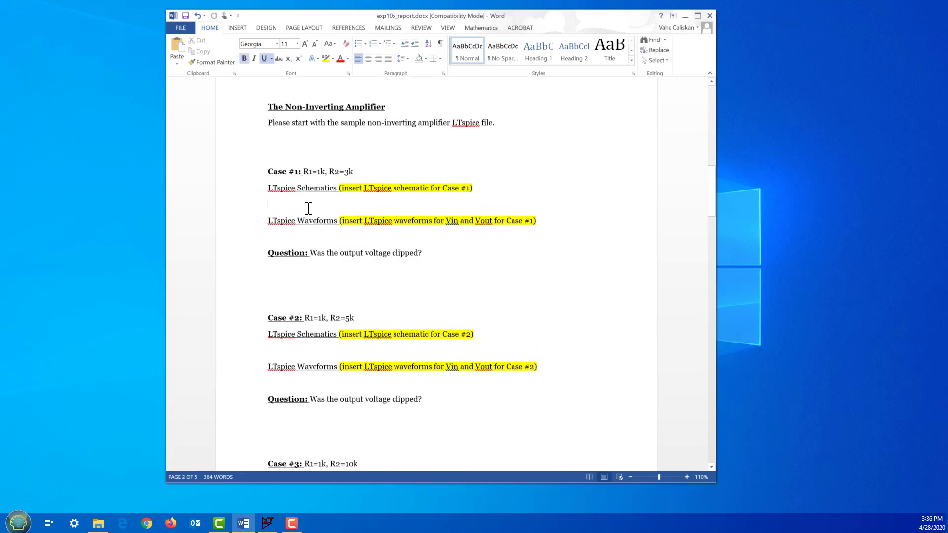
{"action": "left_click", "coordinate": [178, 51]}
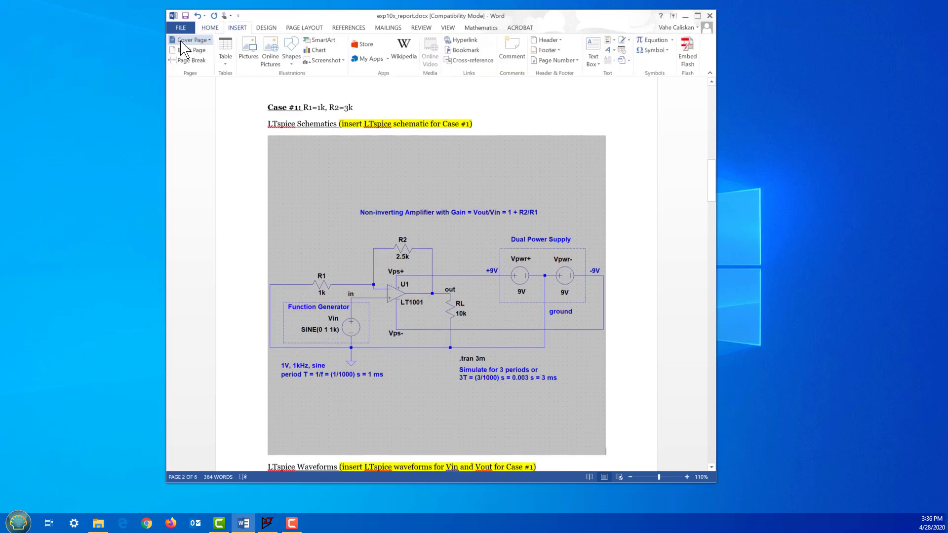
Shrink the pasted Case #1 schematic to about 70% of its size and place the cursor below the LTspice Waveforms line
{"action": "left_click", "coordinate": [430, 277]}
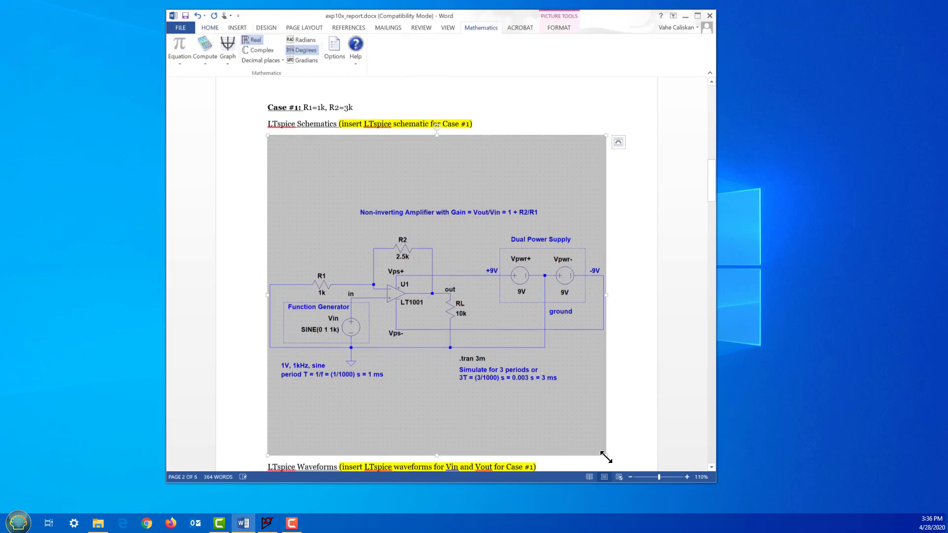
{"action": "left_click_drag", "start_coordinate": [600, 446], "coordinate": [502, 347]}
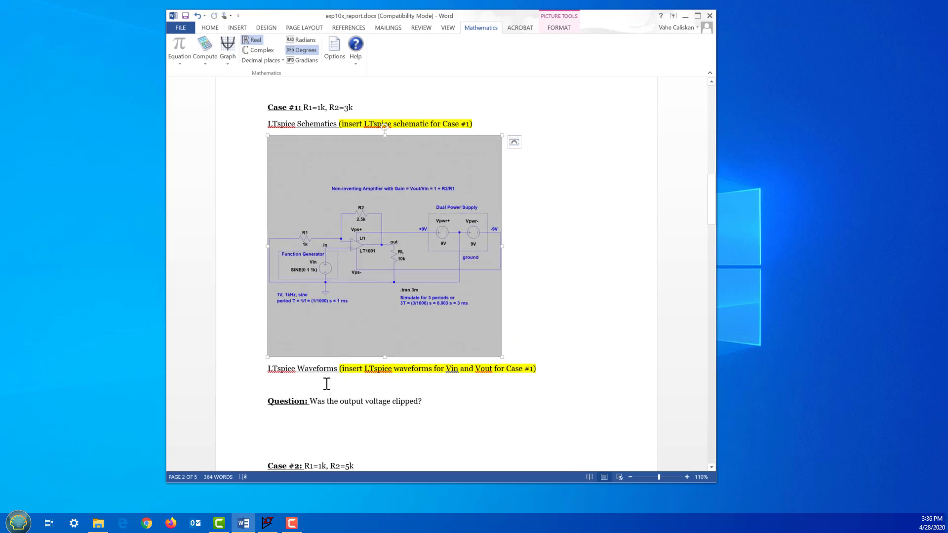
{"action": "left_click", "coordinate": [330, 384]}
Switch to LTspice, maximize the waveform window and copy its bitmap to the clipboard
{"action": "left_click", "coordinate": [267, 523]}
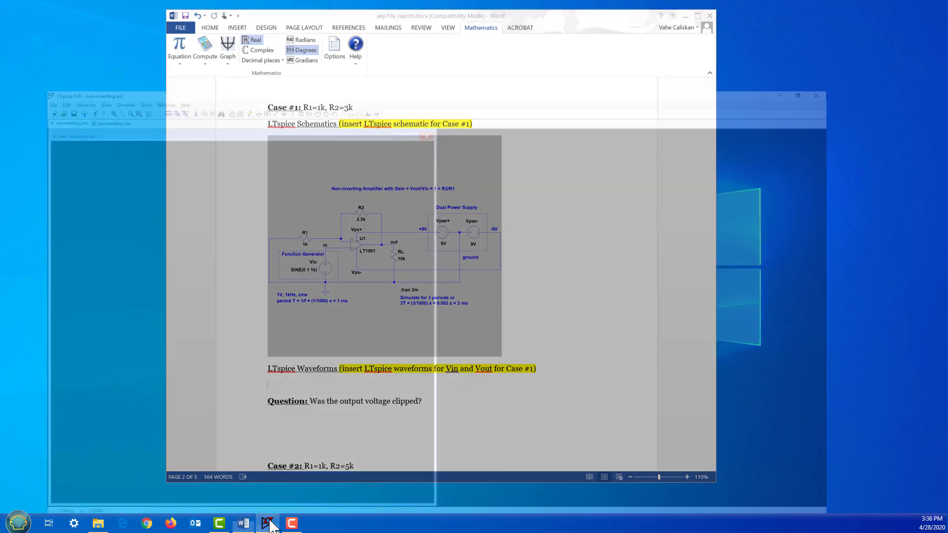
{"action": "left_click", "coordinate": [630, 56]}
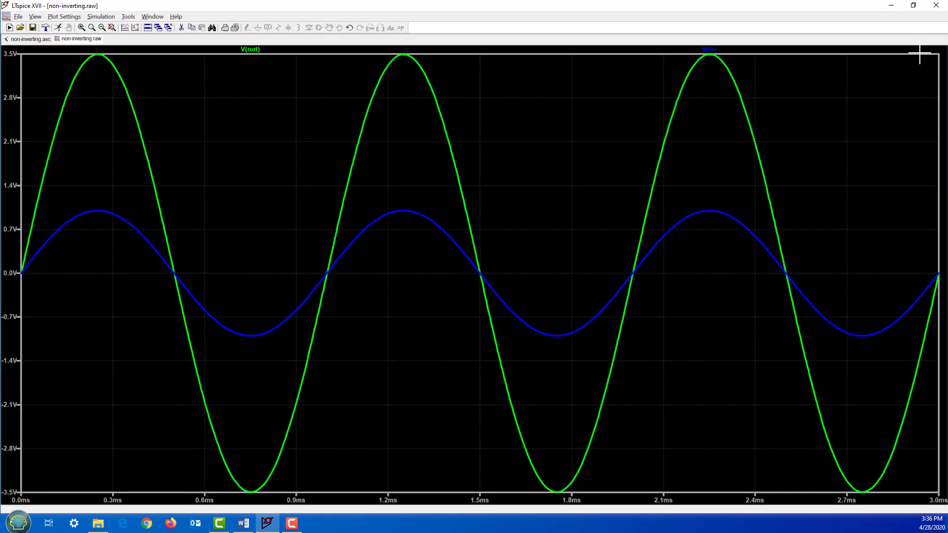
{"action": "left_click", "coordinate": [917, 54]}
{"action": "left_click", "coordinate": [127, 17]}
{"action": "left_click", "coordinate": [133, 29]}
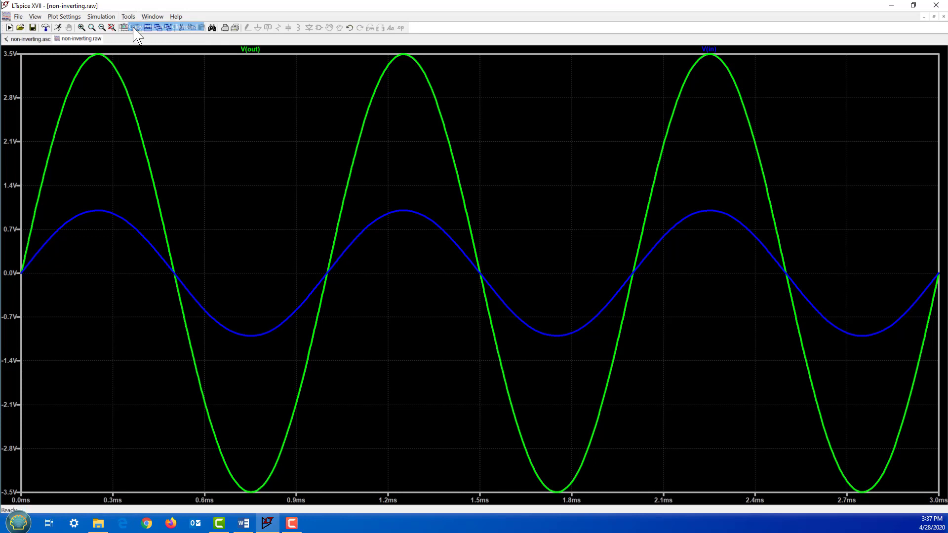
Return to the Word report and paste the waveform plot below the LTspice Waveforms line of Case #1
{"action": "left_click", "coordinate": [892, 5]}
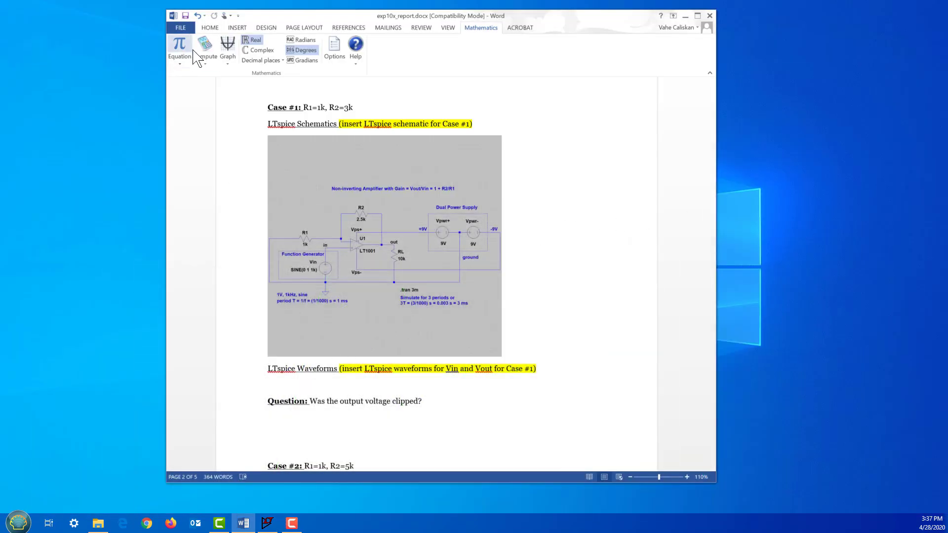
{"action": "left_click", "coordinate": [210, 28]}
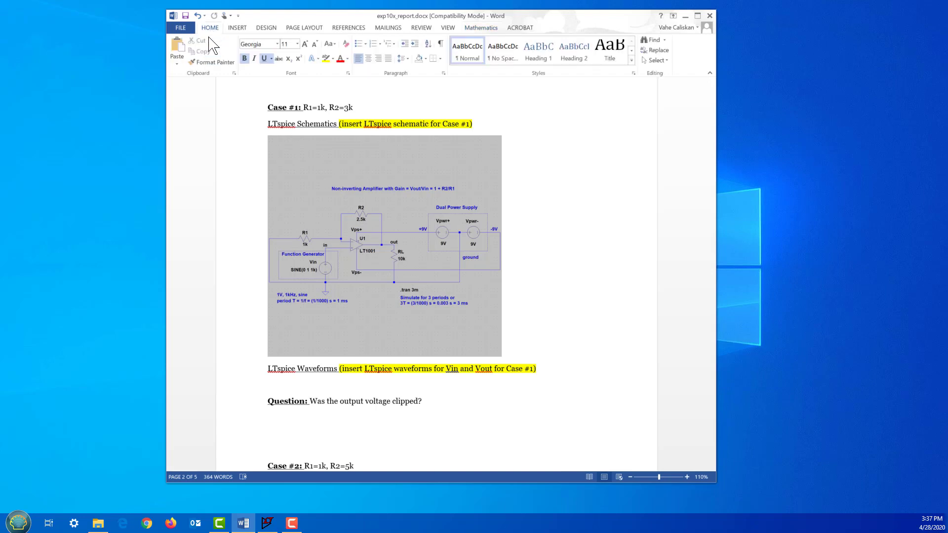
{"action": "left_click", "coordinate": [177, 50]}
Insert a page break before the LTspice Waveforms line of Case #1 so the heading sits with its plot
{"action": "scroll", "coordinate": [390, 125], "scroll_direction": "down", "scroll_amount": 4}
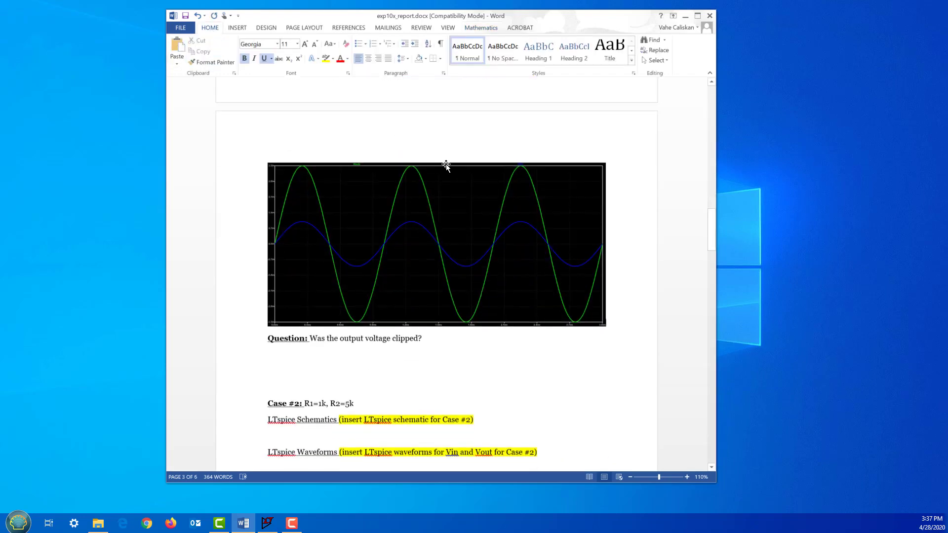
{"action": "scroll", "coordinate": [589, 296], "scroll_direction": "up", "scroll_amount": 5}
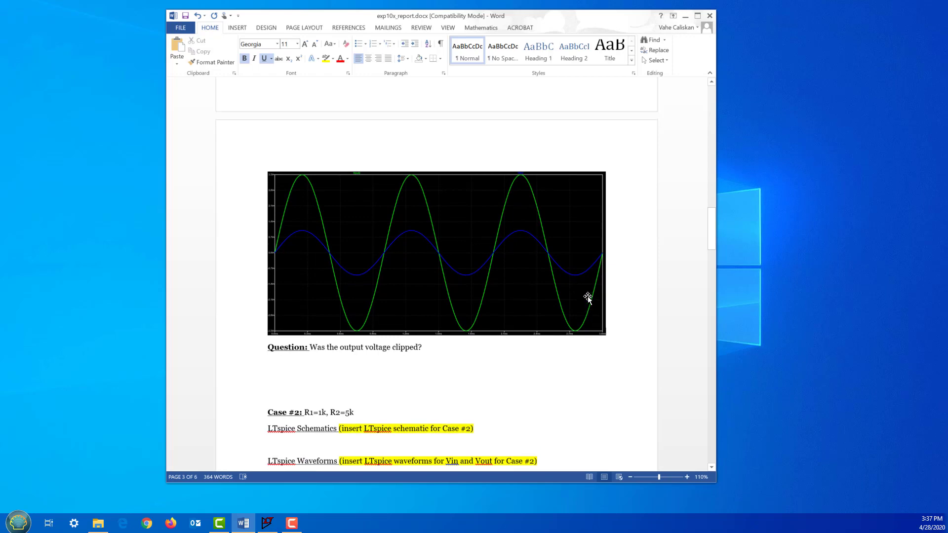
{"action": "scroll", "coordinate": [588, 296], "scroll_direction": "up", "scroll_amount": 6}
{"action": "scroll", "coordinate": [535, 267], "scroll_direction": "down", "scroll_amount": 4}
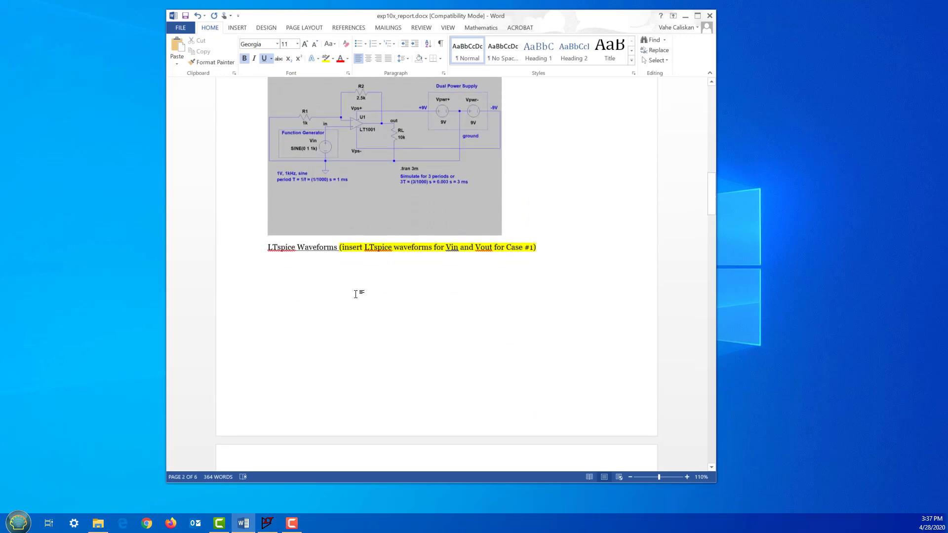
{"action": "scroll", "coordinate": [360, 291], "scroll_direction": "up", "scroll_amount": 2}
{"action": "scroll", "coordinate": [331, 253], "scroll_direction": "up", "scroll_amount": 2}
{"action": "left_click", "coordinate": [267, 247]}
{"action": "key", "text": "ctrl+Return"}
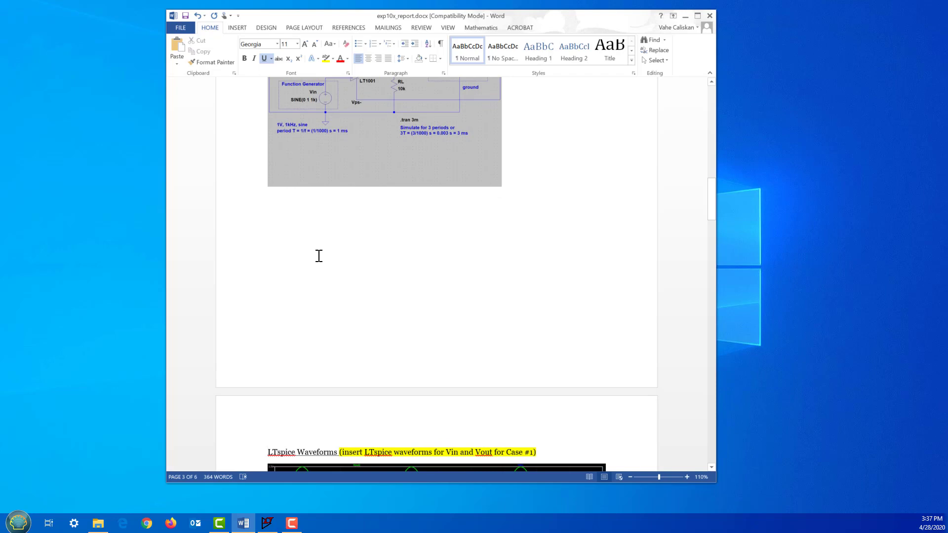
{"action": "scroll", "coordinate": [319, 256], "scroll_direction": "down", "scroll_amount": 5}
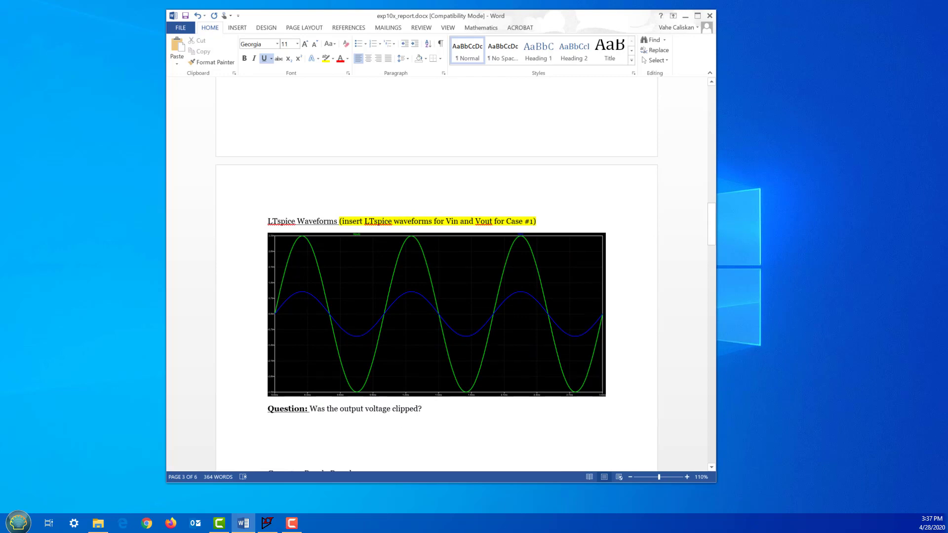
{"action": "scroll", "coordinate": [356, 253], "scroll_direction": "up", "scroll_amount": 10}
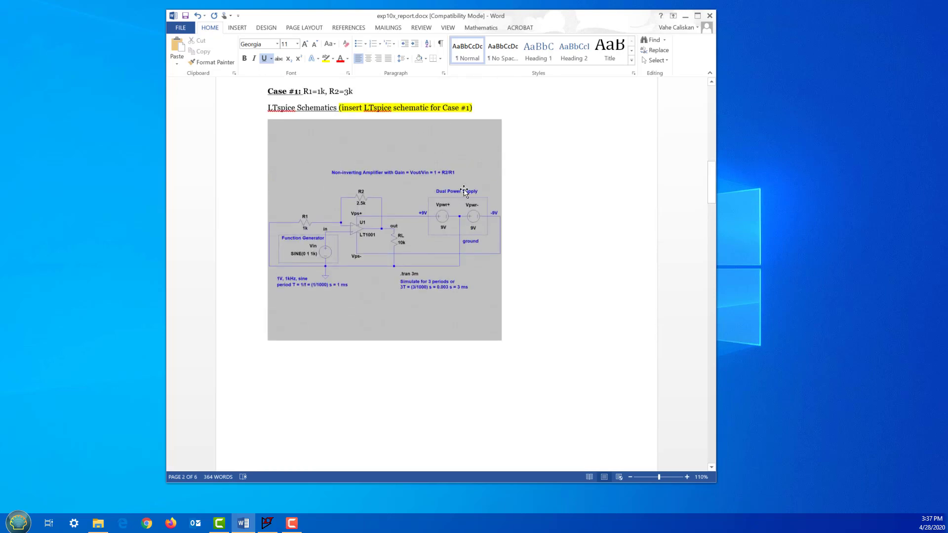
Switch to LTspice, bring up the non-inverting schematic and tile it beside the waveform window
{"action": "left_click", "coordinate": [685, 19]}
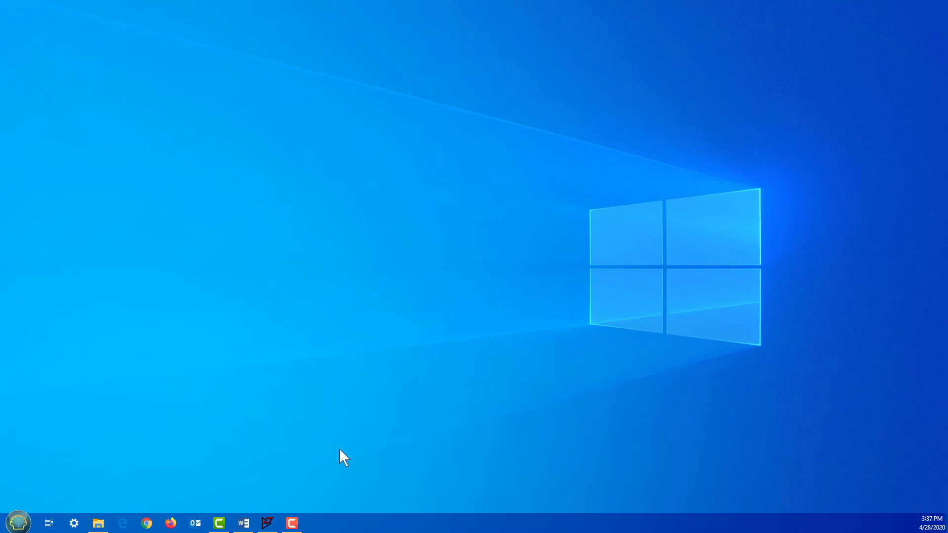
{"action": "left_click", "coordinate": [269, 522]}
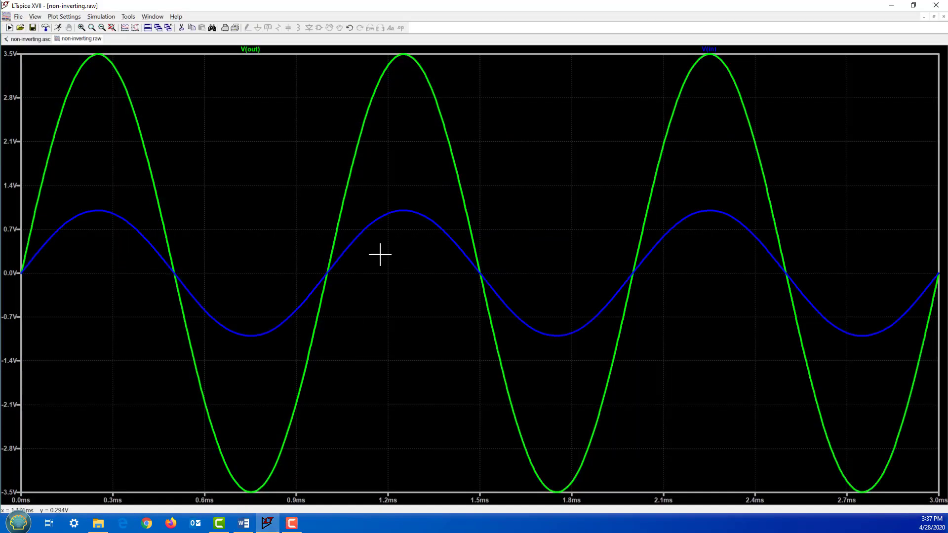
{"action": "left_click", "coordinate": [33, 39]}
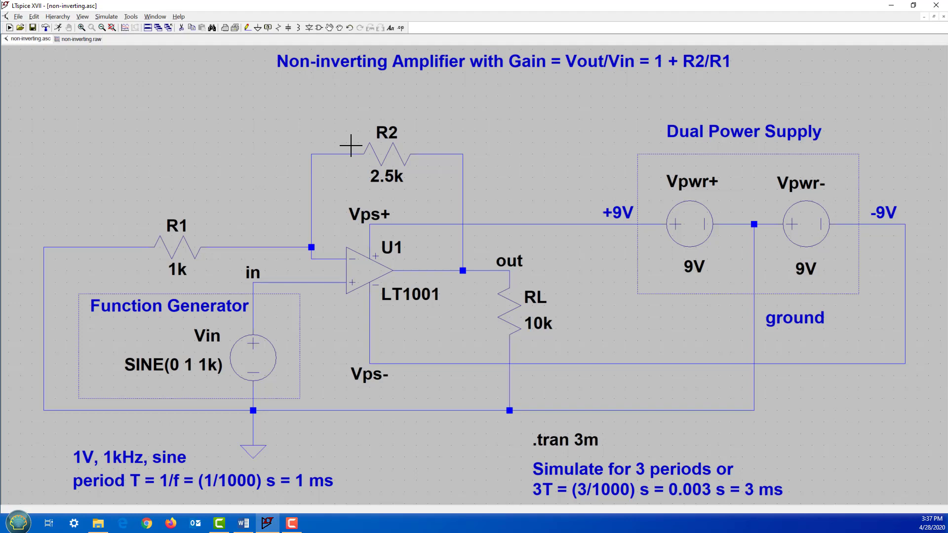
{"action": "left_click", "coordinate": [148, 28]}
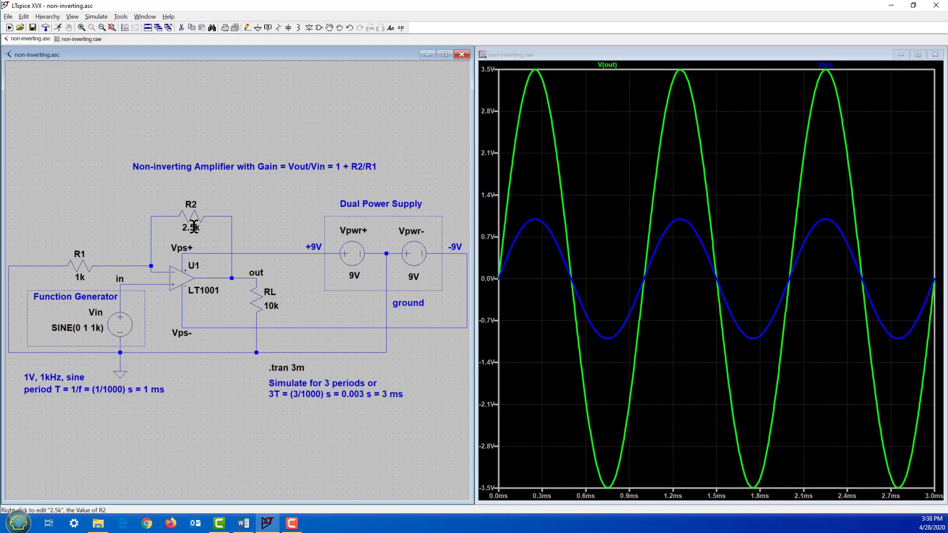
Set resistor R2 to 12k in the non-inverting amplifier and rerun the simulation
{"action": "right_click", "coordinate": [196, 226]}
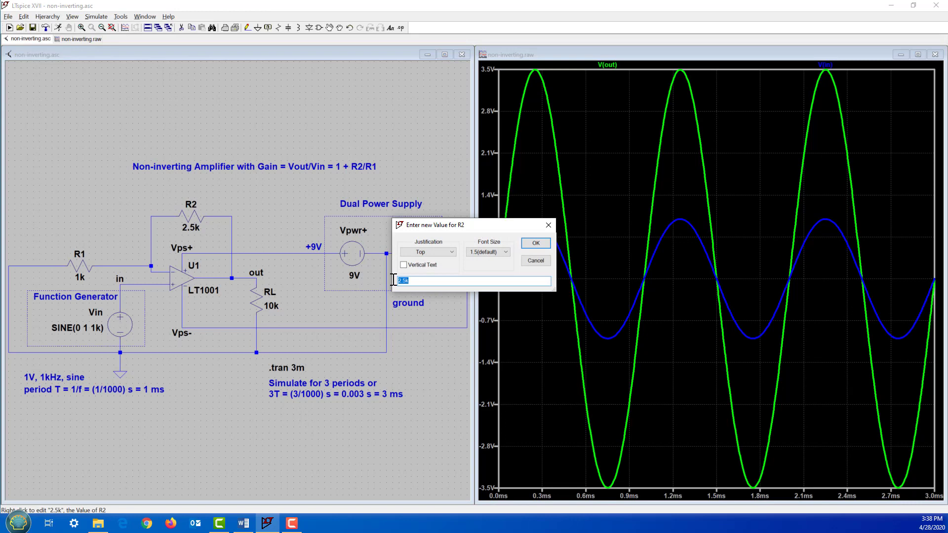
{"action": "type", "text": "12k"}
{"action": "left_click", "coordinate": [536, 243]}
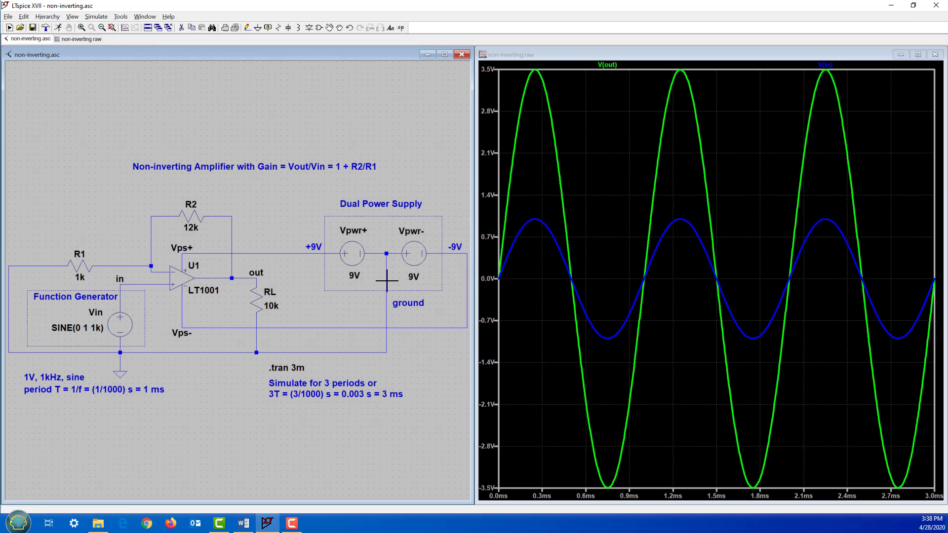
{"action": "left_click", "coordinate": [58, 28]}
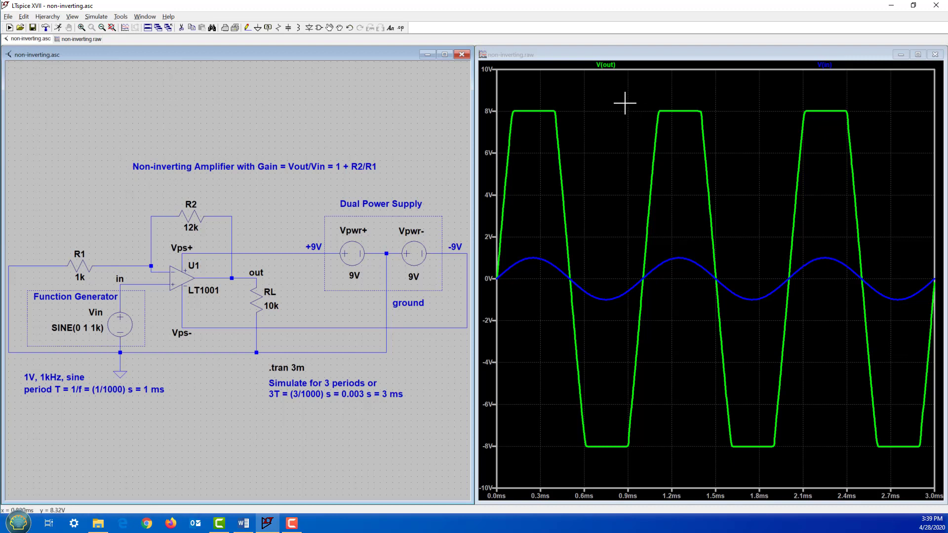
Zoom in on the flat top of the second positive V(out) peak to examine its clipping level, and restore the full plot view
{"action": "left_click", "coordinate": [645, 57]}
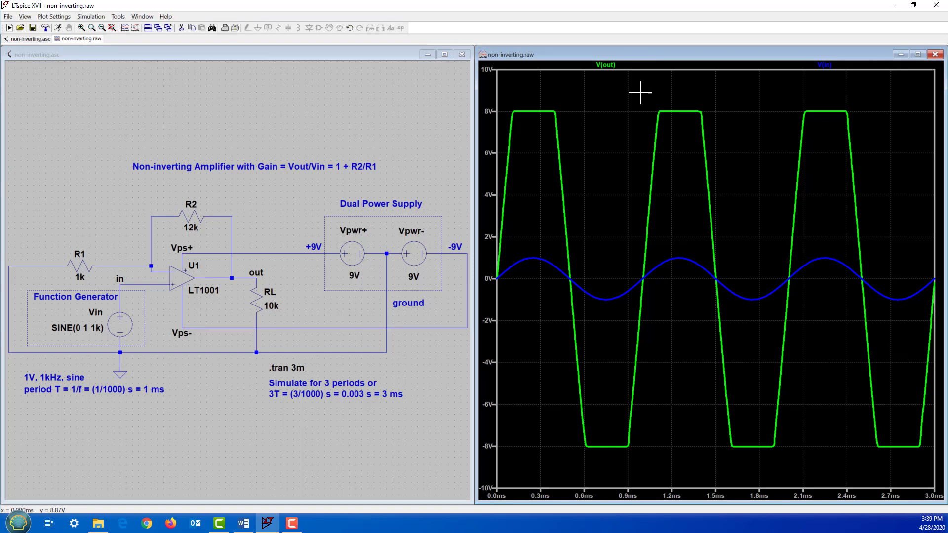
{"action": "left_click_drag", "start_coordinate": [640, 93], "coordinate": [726, 141]}
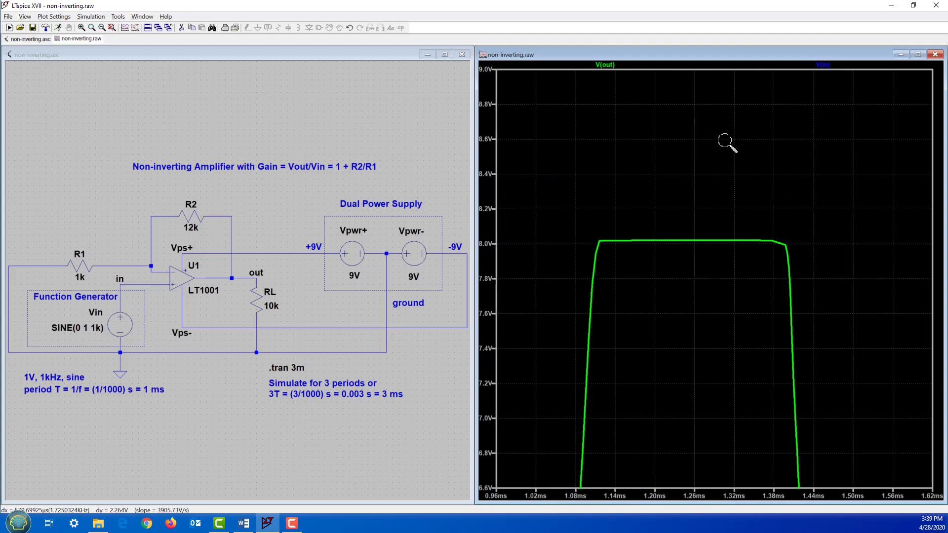
{"action": "left_click_drag", "start_coordinate": [582, 221], "coordinate": [811, 265]}
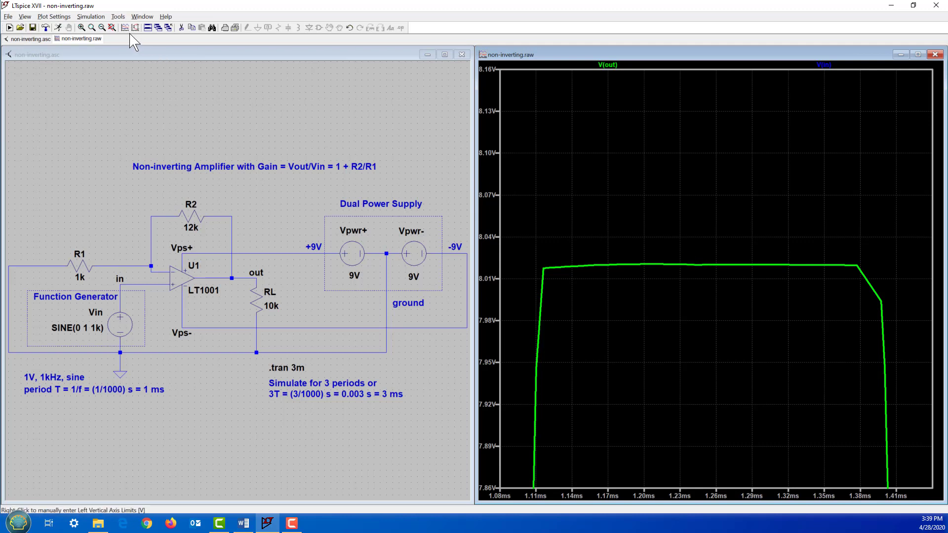
{"action": "left_click", "coordinate": [112, 28]}
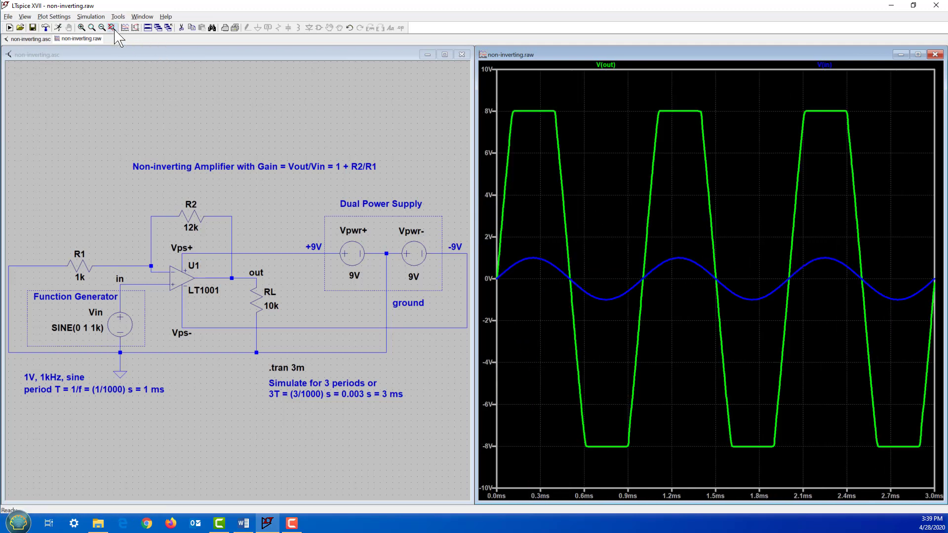
Zoom in on the flat bottom of the first negative V(out) peak to examine its clipping level, and restore the full plot view
{"action": "left_click_drag", "start_coordinate": [578, 434], "coordinate": [649, 454]}
{"action": "left_click_drag", "start_coordinate": [541, 306], "coordinate": [814, 374]}
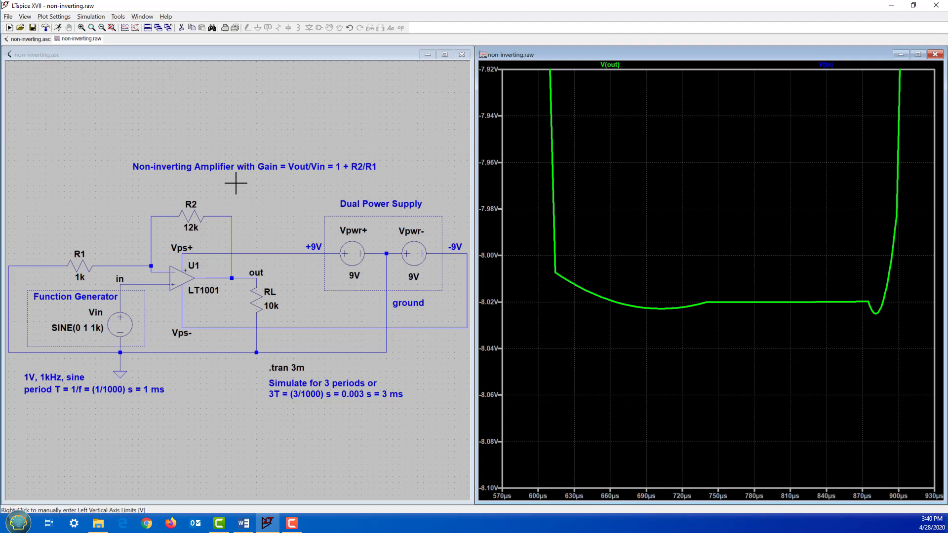
{"action": "left_click", "coordinate": [112, 28]}
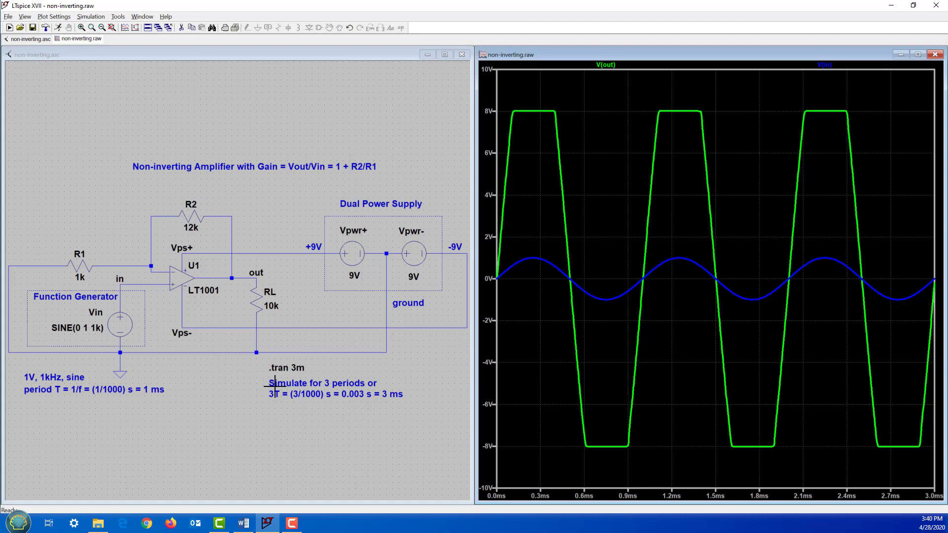
Switch to the Word report and delete the pasted schematic image from non-inverting Case #1
{"action": "left_click", "coordinate": [251, 526]}
{"action": "left_click", "coordinate": [891, 5]}
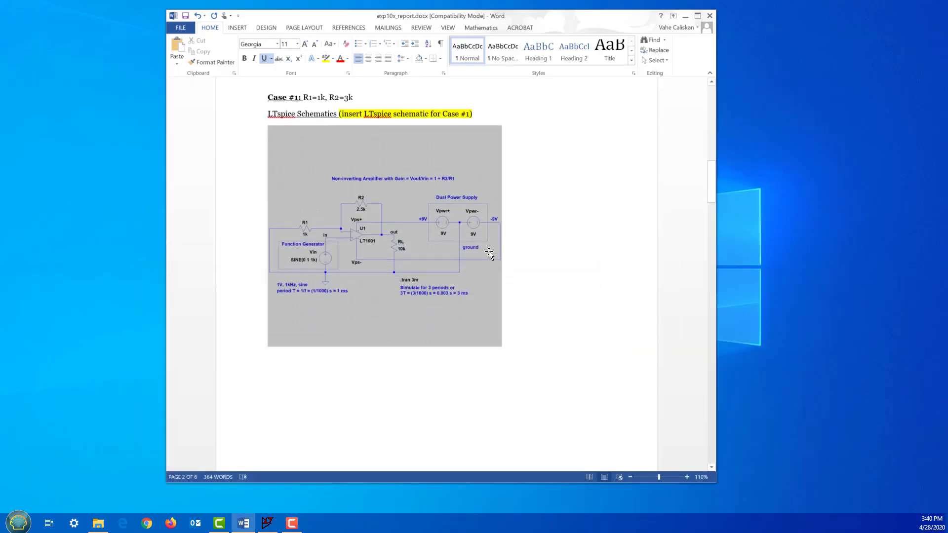
{"action": "scroll", "coordinate": [491, 243], "scroll_direction": "down", "scroll_amount": 5}
{"action": "scroll", "coordinate": [488, 243], "scroll_direction": "up", "scroll_amount": 8}
{"action": "scroll", "coordinate": [488, 247], "scroll_direction": "down", "scroll_amount": 2}
{"action": "scroll", "coordinate": [487, 247], "scroll_direction": "down", "scroll_amount": 8}
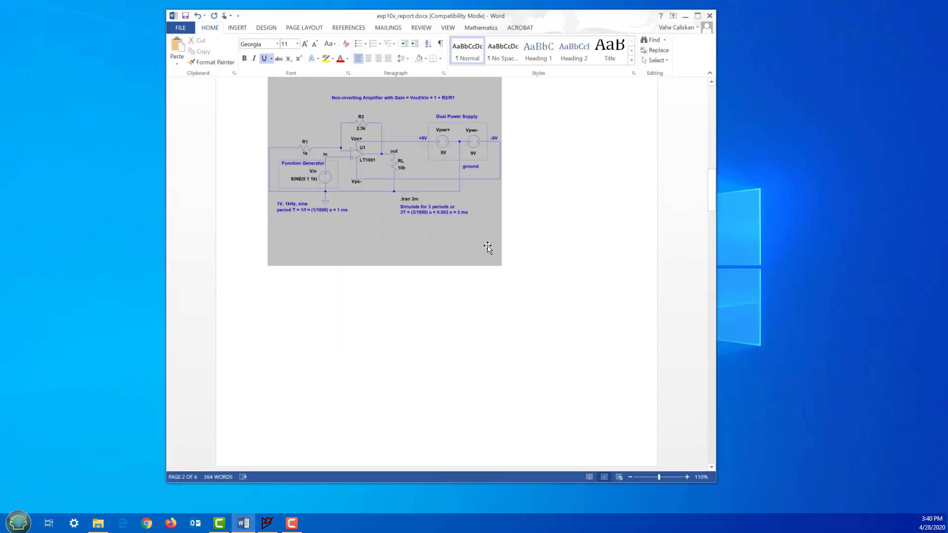
{"action": "scroll", "coordinate": [487, 247], "scroll_direction": "up", "scroll_amount": 5}
{"action": "scroll", "coordinate": [487, 247], "scroll_direction": "up", "scroll_amount": 1}
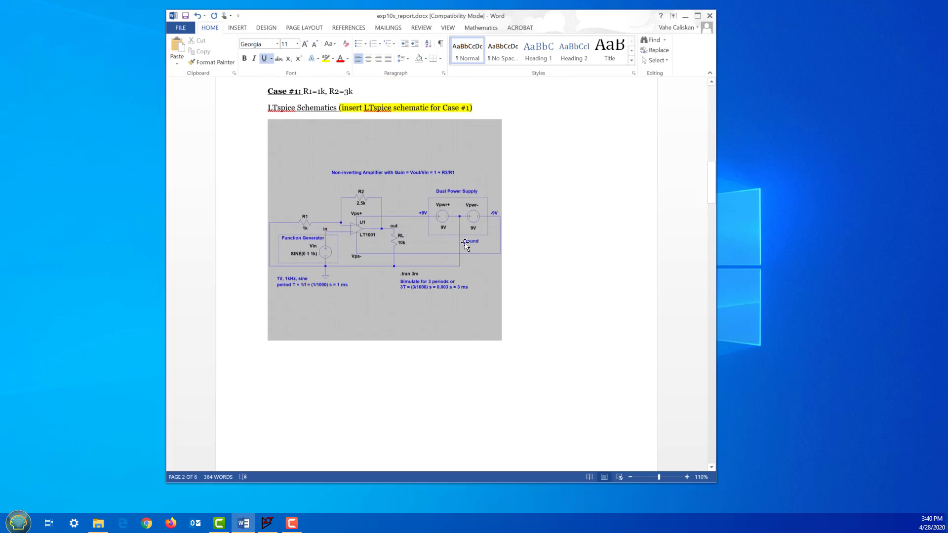
{"action": "scroll", "coordinate": [466, 242], "scroll_direction": "down", "scroll_amount": 7}
{"action": "scroll", "coordinate": [465, 243], "scroll_direction": "up", "scroll_amount": 6}
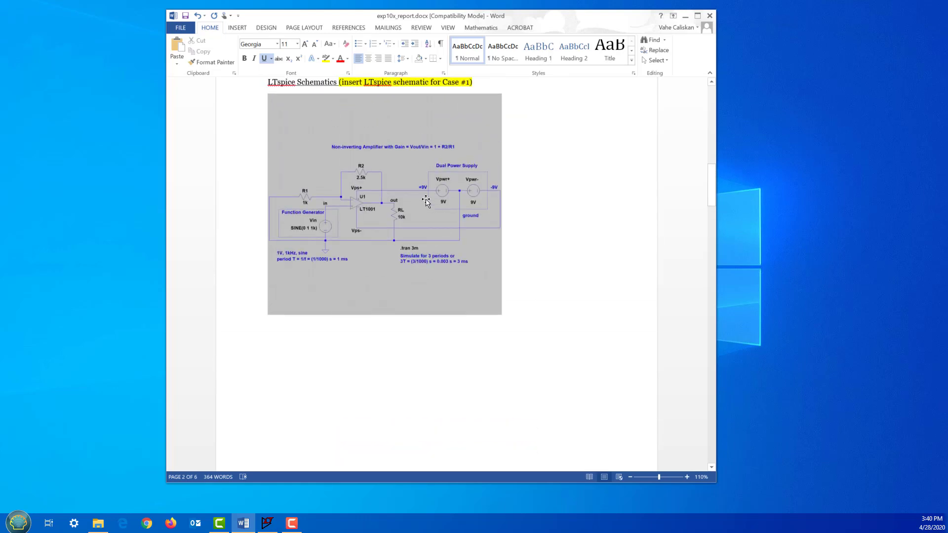
{"action": "scroll", "coordinate": [408, 182], "scroll_direction": "up", "scroll_amount": 5}
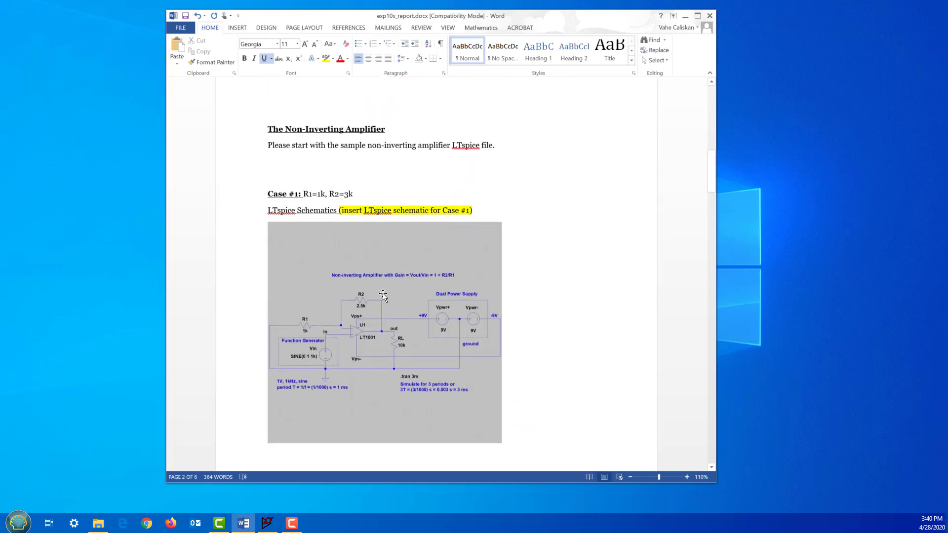
{"action": "scroll", "coordinate": [399, 311], "scroll_direction": "down", "scroll_amount": 4}
{"action": "left_click", "coordinate": [409, 253]}
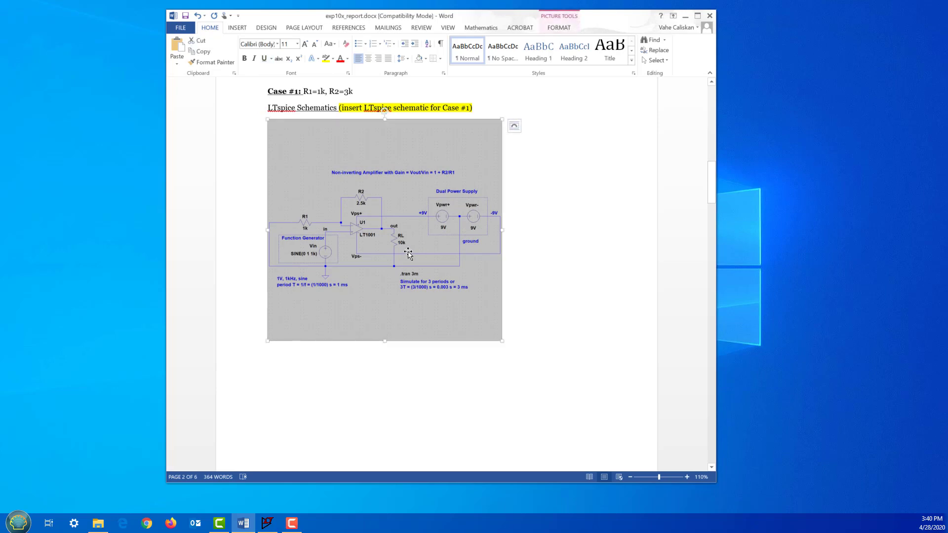
{"action": "key", "text": "Delete"}
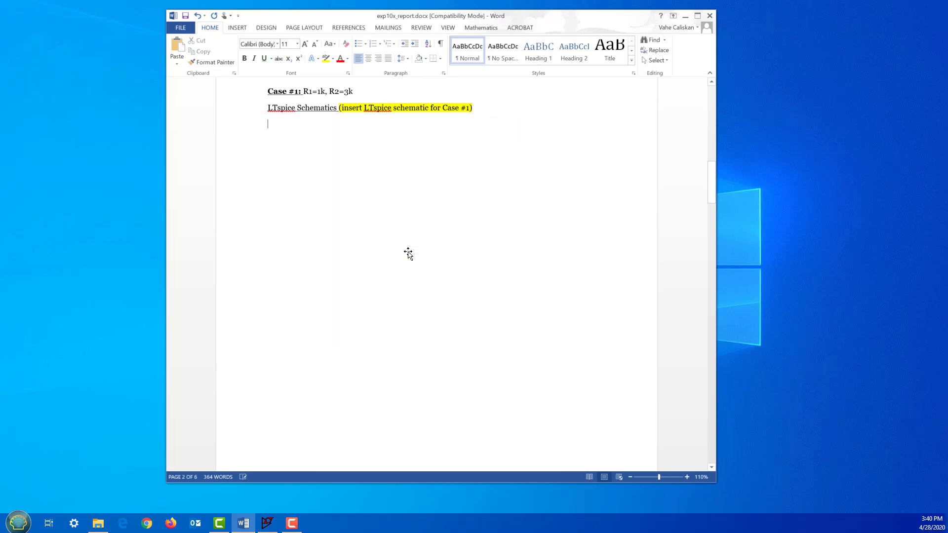
Delete the pasted waveform plot below the LTspice Waveforms line of Case #1
{"action": "scroll", "coordinate": [408, 254], "scroll_direction": "down", "scroll_amount": 15}
{"action": "left_click", "coordinate": [419, 176]}
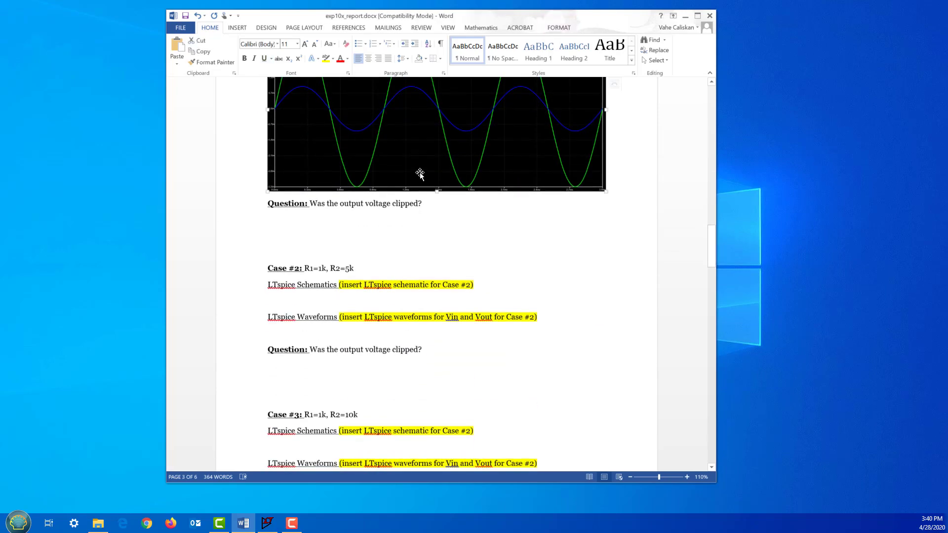
{"action": "key", "text": "Delete"}
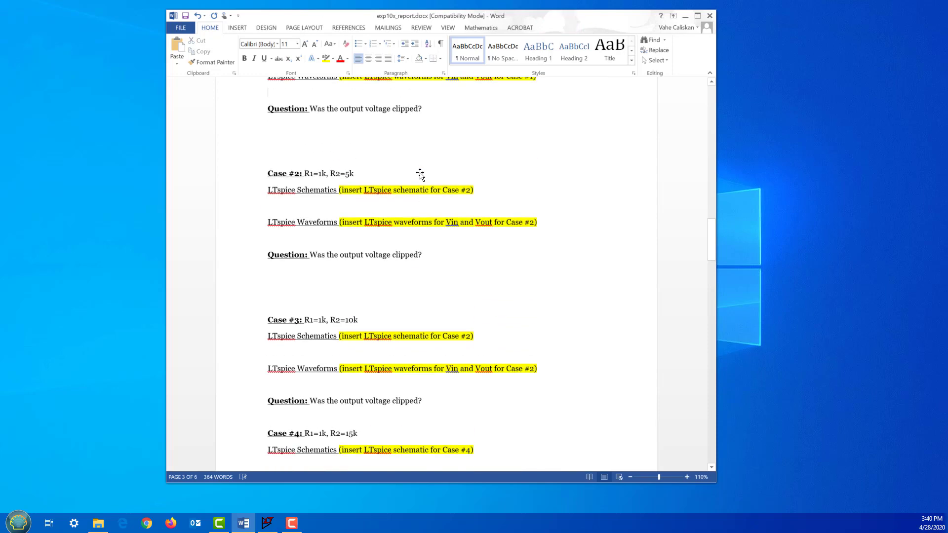
Review the report's sections for Cases #2 through #5, including the Case #5 question on the highest R2 without clipping
{"action": "scroll", "coordinate": [420, 174], "scroll_direction": "down", "scroll_amount": 8}
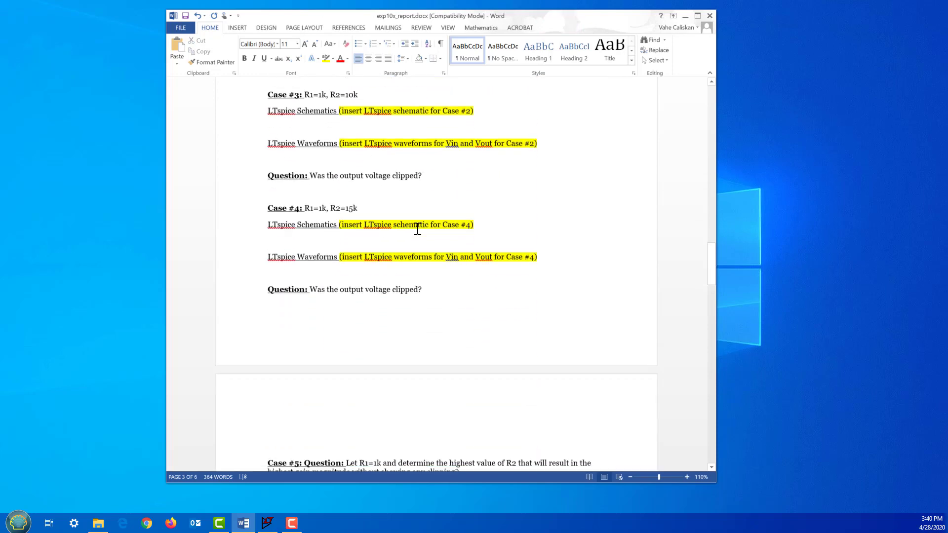
{"action": "scroll", "coordinate": [356, 233], "scroll_direction": "down", "scroll_amount": 8}
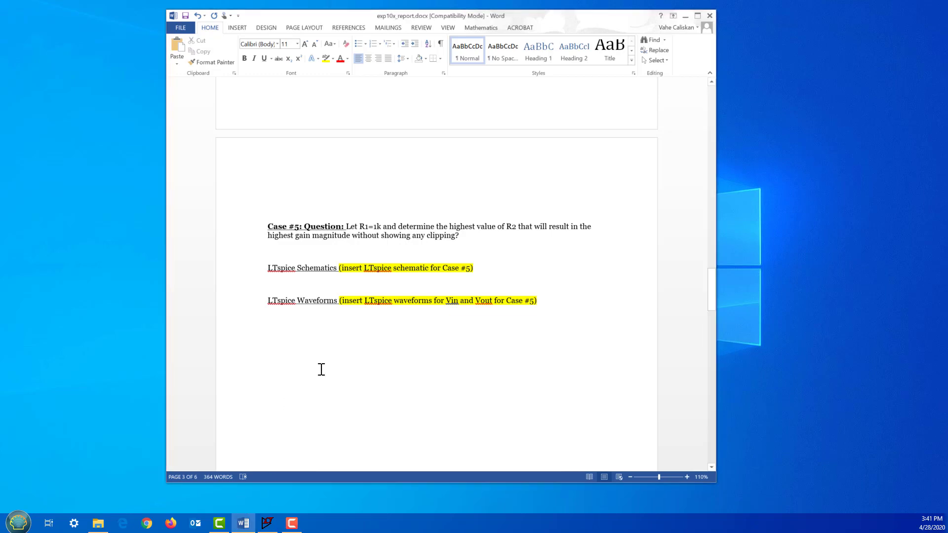
{"action": "scroll", "coordinate": [322, 370], "scroll_direction": "up", "scroll_amount": 2}
{"action": "scroll", "coordinate": [321, 369], "scroll_direction": "up", "scroll_amount": 8}
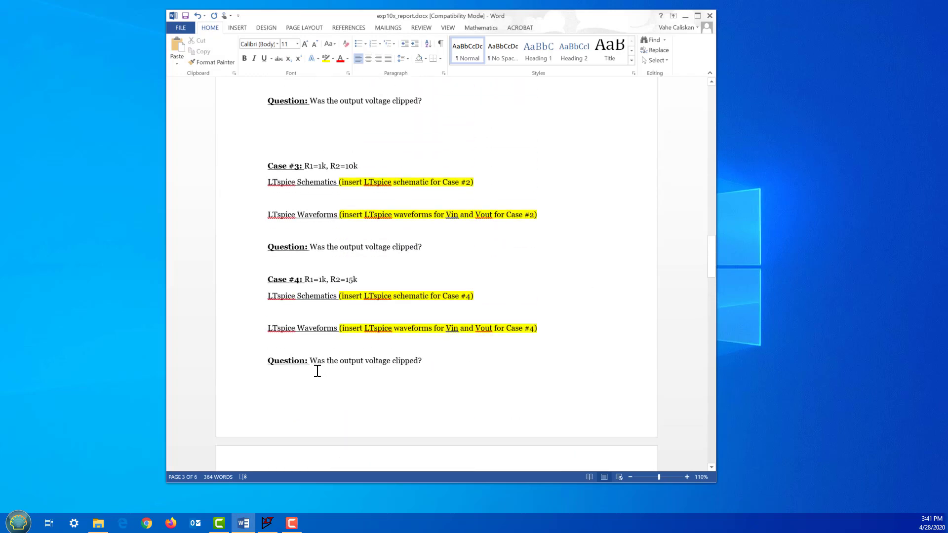
{"action": "scroll", "coordinate": [317, 372], "scroll_direction": "down", "scroll_amount": 15}
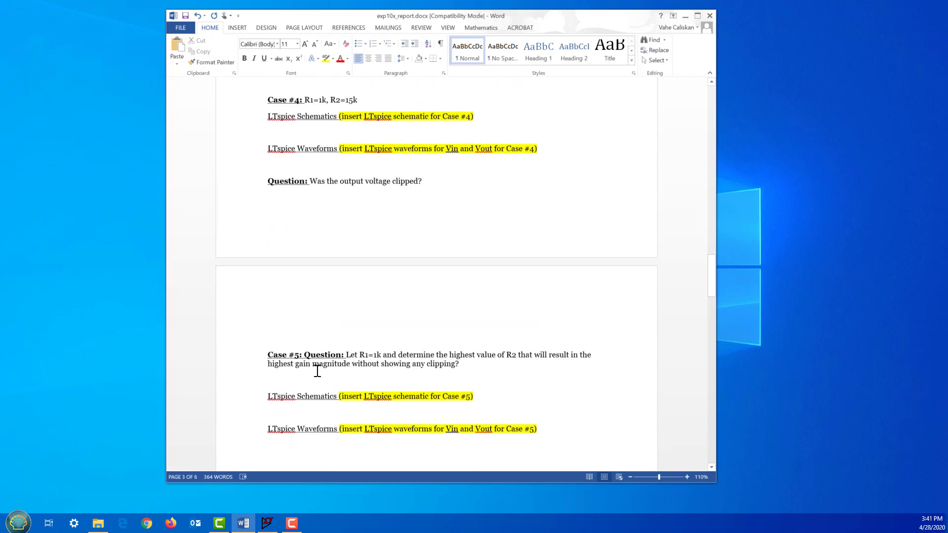
Switch to LTspice and close the non-inverting waveform plot and schematic without saving the changes
{"action": "left_click", "coordinate": [271, 520]}
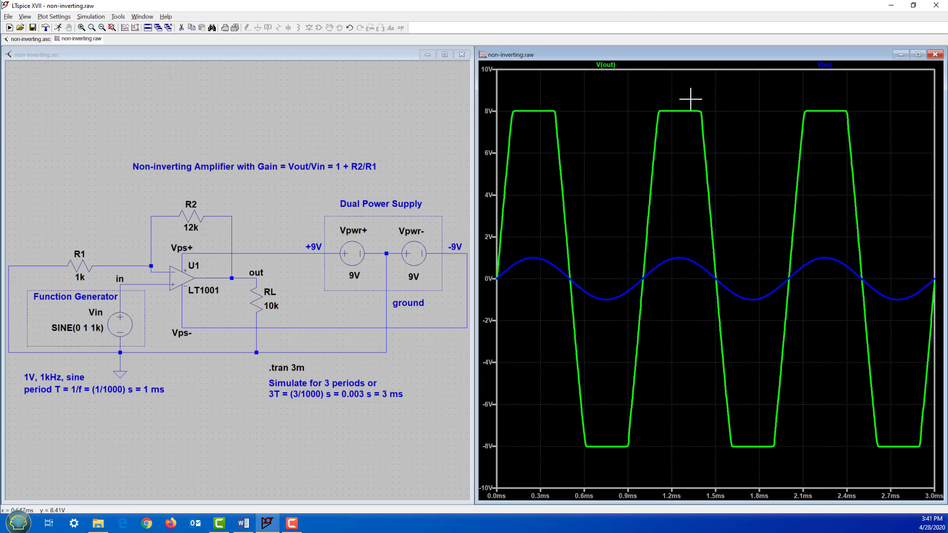
{"action": "left_click", "coordinate": [936, 54]}
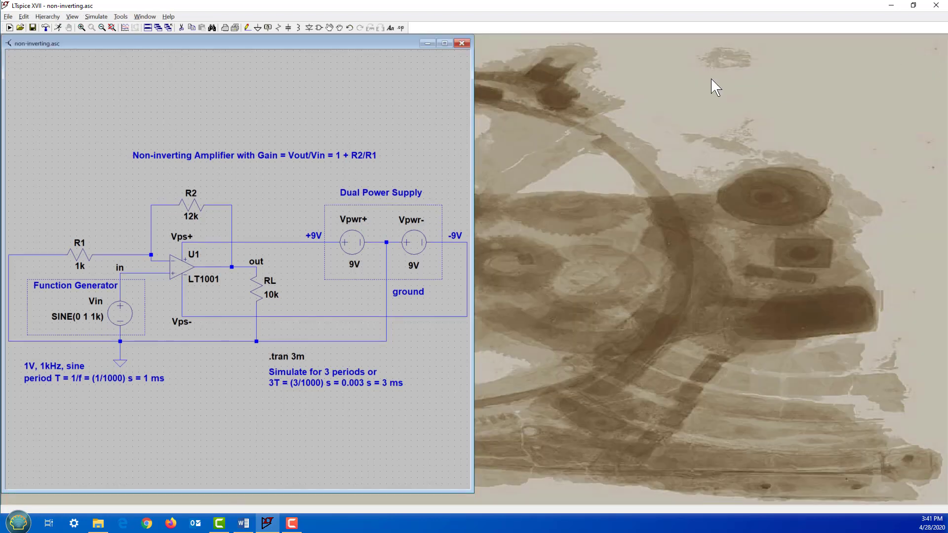
{"action": "left_click", "coordinate": [466, 44]}
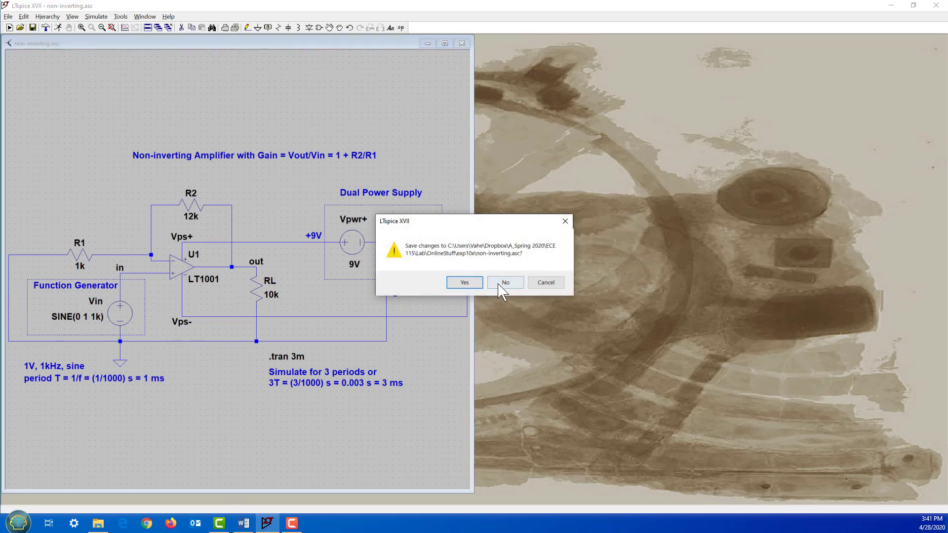
{"action": "left_click", "coordinate": [505, 283]}
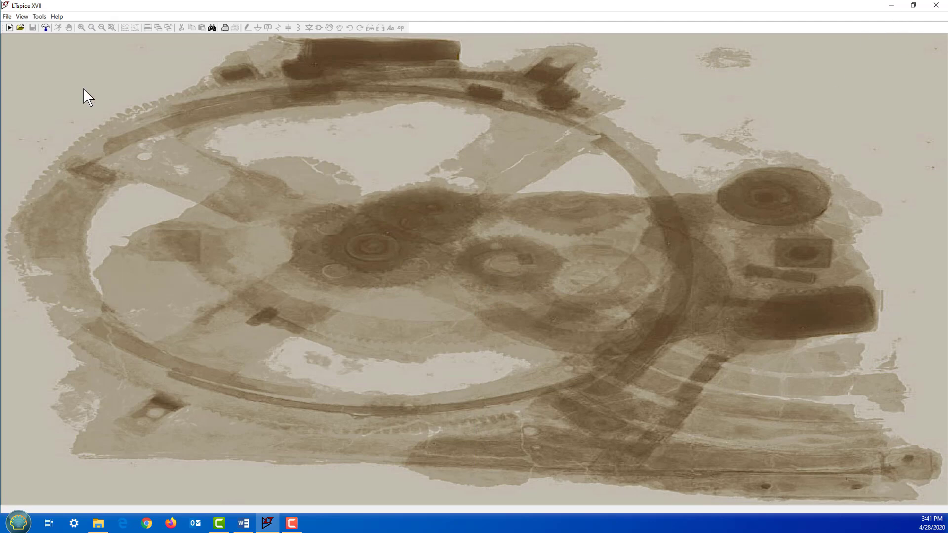
Open the recent schematic inverting.asc and run its transient simulation
{"action": "left_click", "coordinate": [7, 16]}
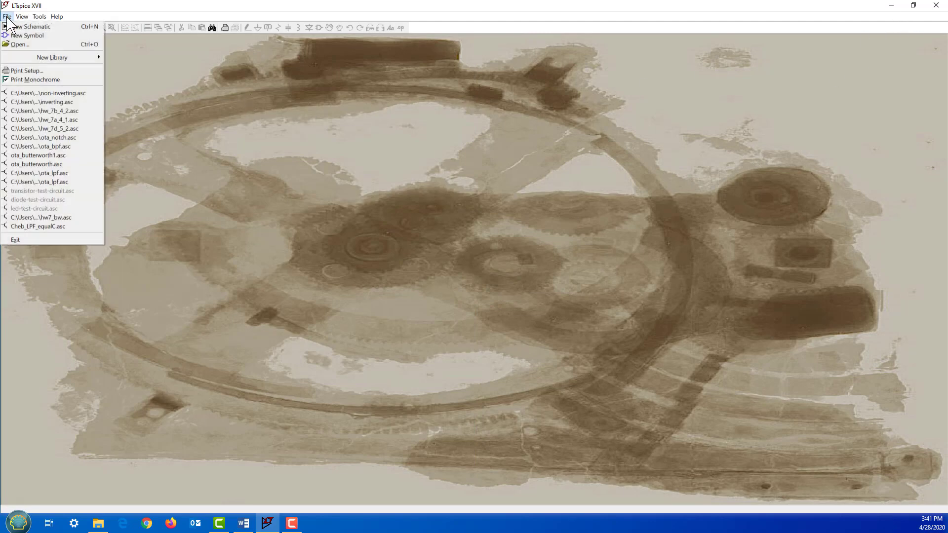
{"action": "left_click", "coordinate": [88, 103]}
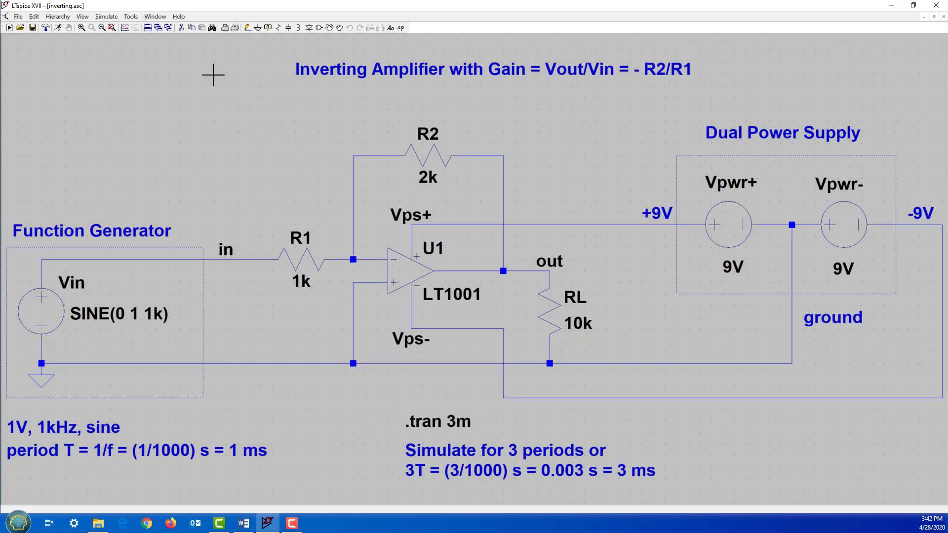
{"action": "left_click", "coordinate": [59, 28]}
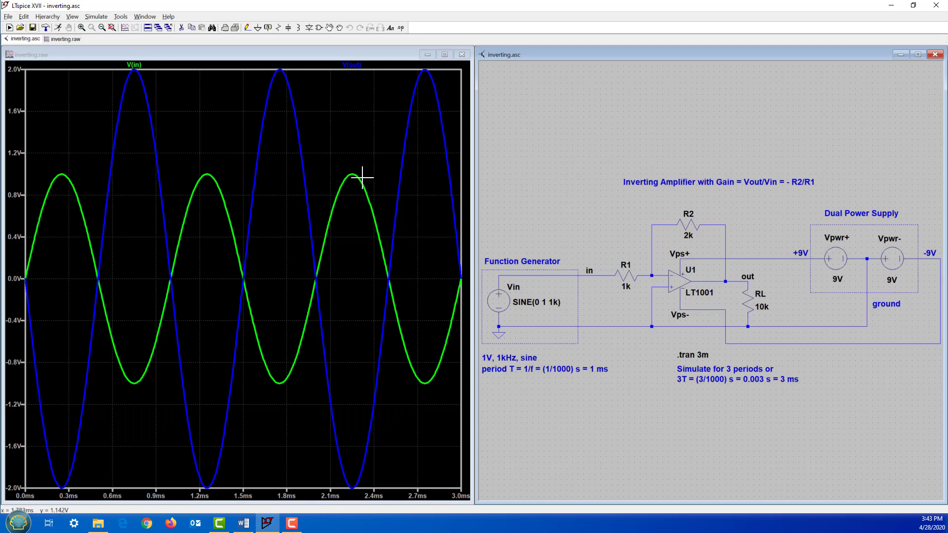
Set resistor R2 of the inverting amplifier to 20k and rerun the simulation
{"action": "right_click", "coordinate": [691, 238]}
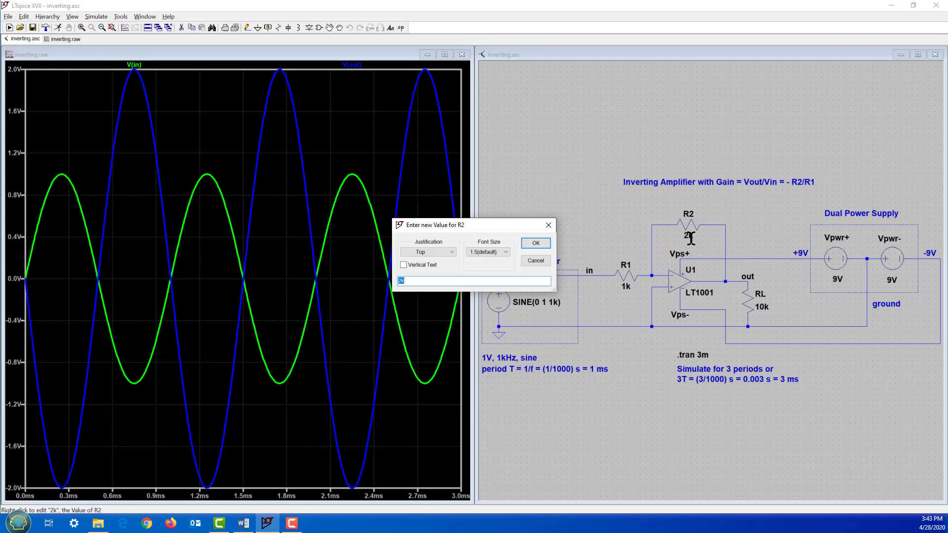
{"action": "type", "text": "20"}
{"action": "left_click", "coordinate": [536, 243]}
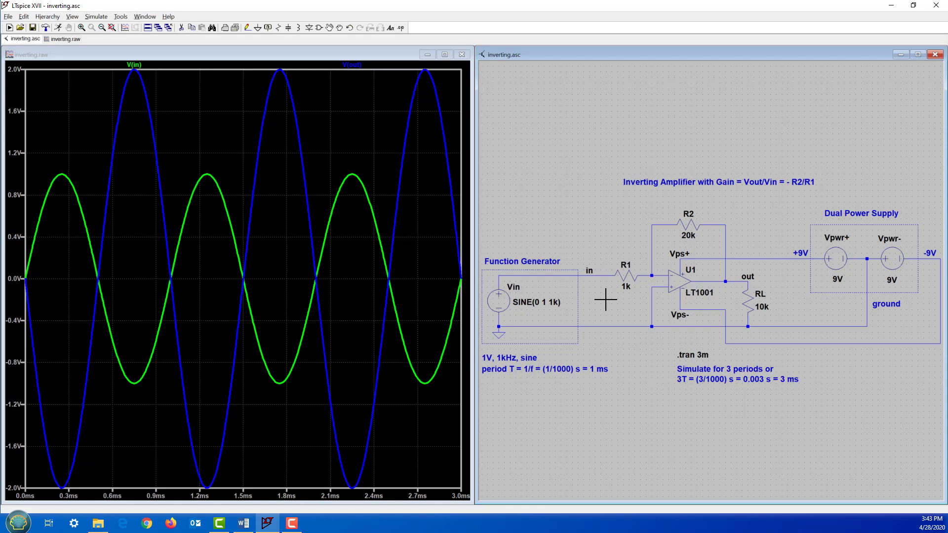
{"action": "scroll", "coordinate": [605, 299], "scroll_direction": "down", "scroll_amount": 1}
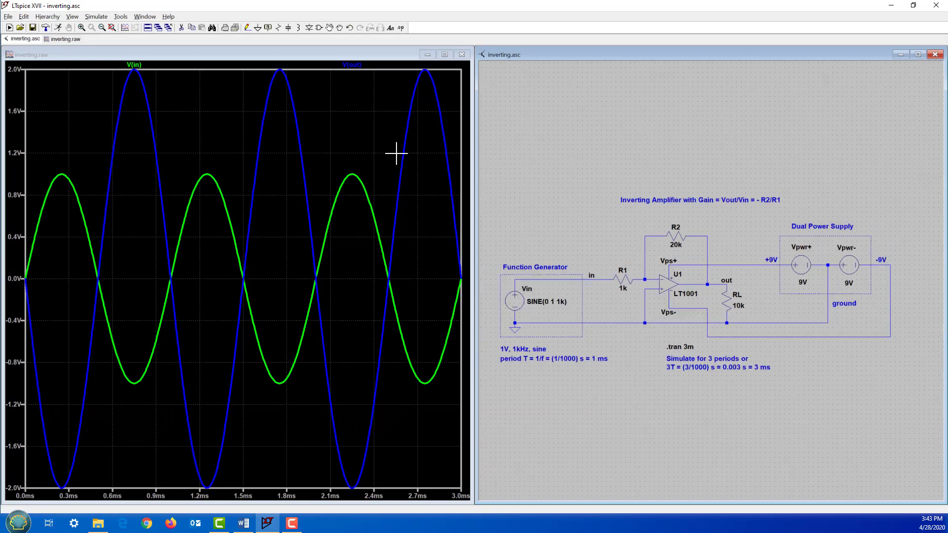
{"action": "left_click", "coordinate": [58, 28]}
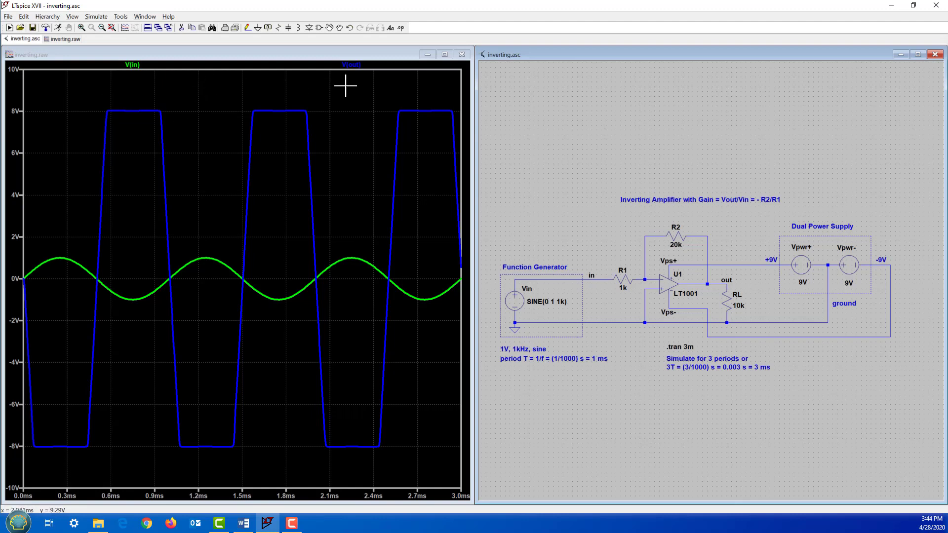
Maximize the inverting amplifier schematic and fit it to the window, then view and close the full-size inverting.raw plot
{"action": "left_click", "coordinate": [918, 55]}
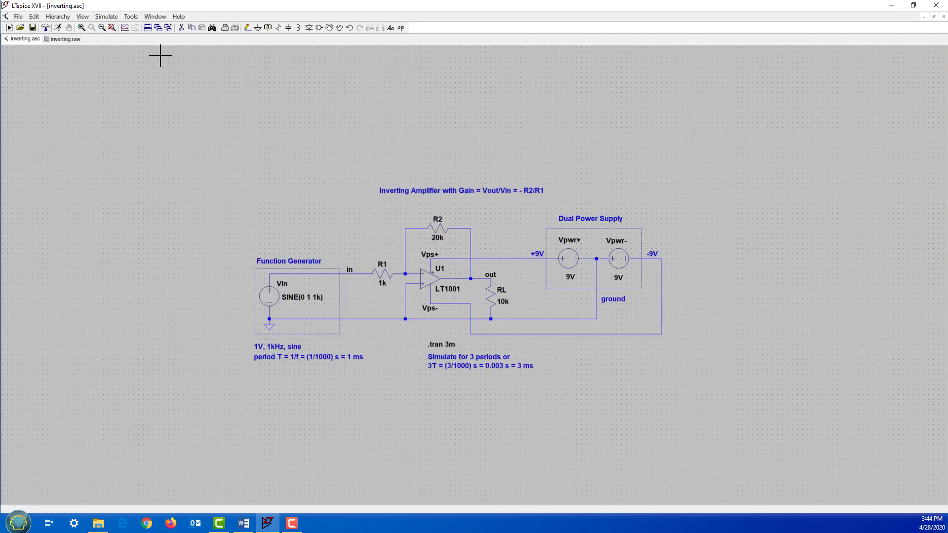
{"action": "left_click", "coordinate": [113, 28]}
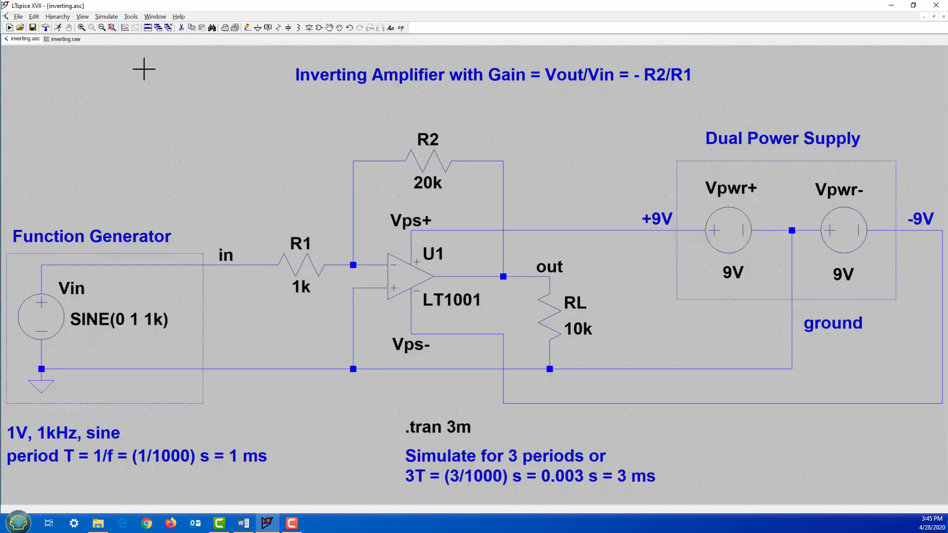
{"action": "left_click", "coordinate": [62, 39]}
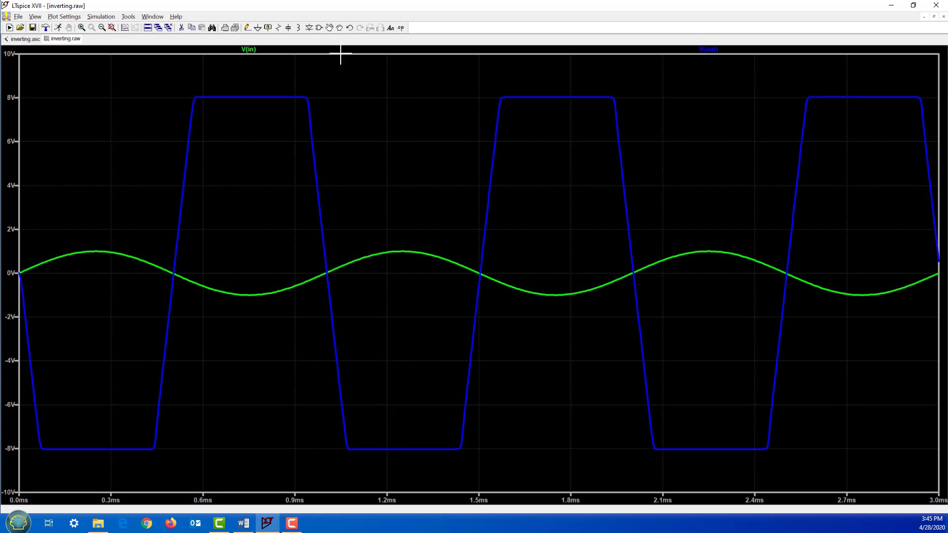
{"action": "left_click", "coordinate": [944, 16]}
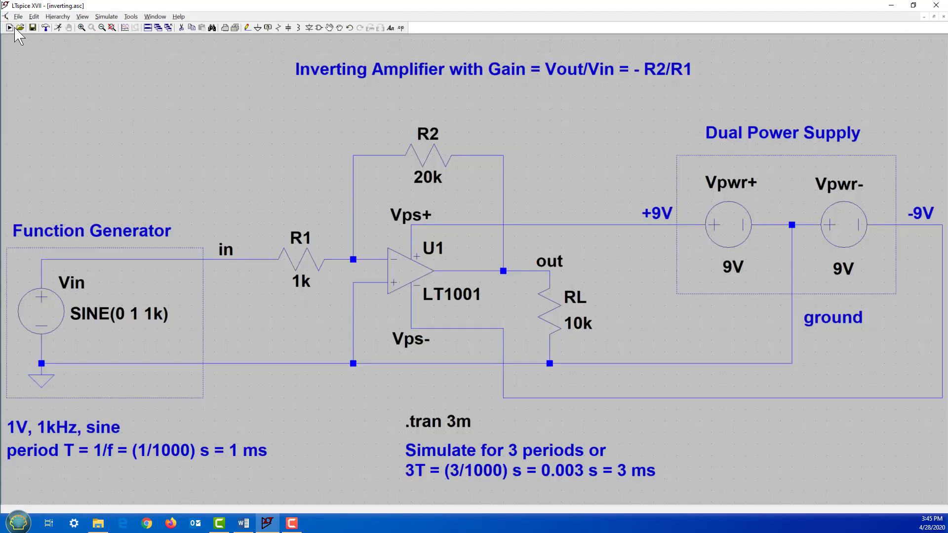
Open the recent schematic non-inverting.asc alongside inverting.asc, and return to the inverting amplifier schematic
{"action": "left_click", "coordinate": [21, 30]}
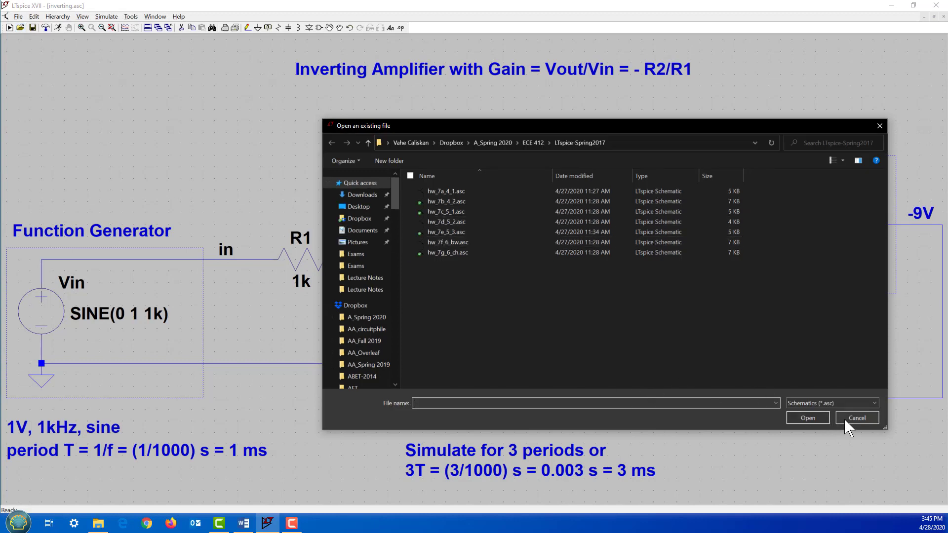
{"action": "left_click", "coordinate": [845, 417]}
{"action": "left_click", "coordinate": [18, 17]}
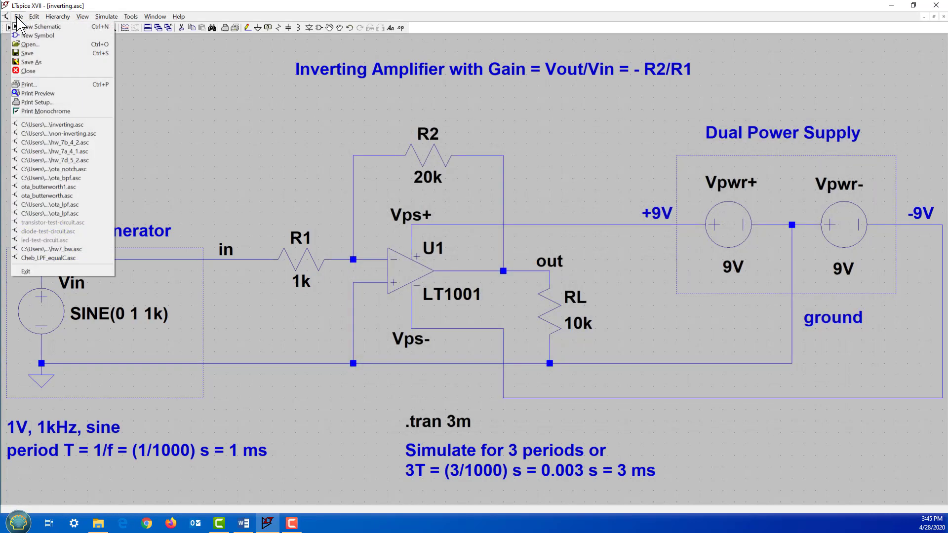
{"action": "left_click", "coordinate": [64, 134]}
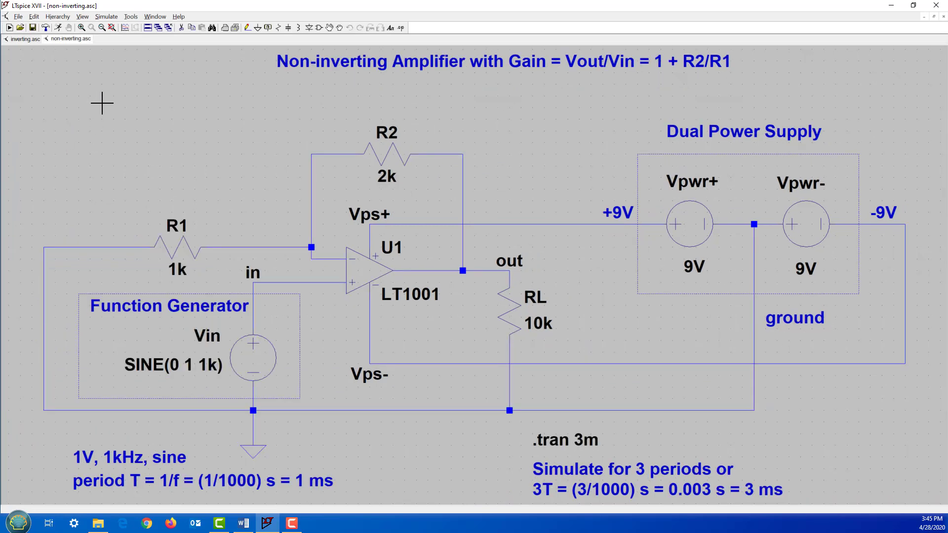
{"action": "left_click", "coordinate": [27, 39]}
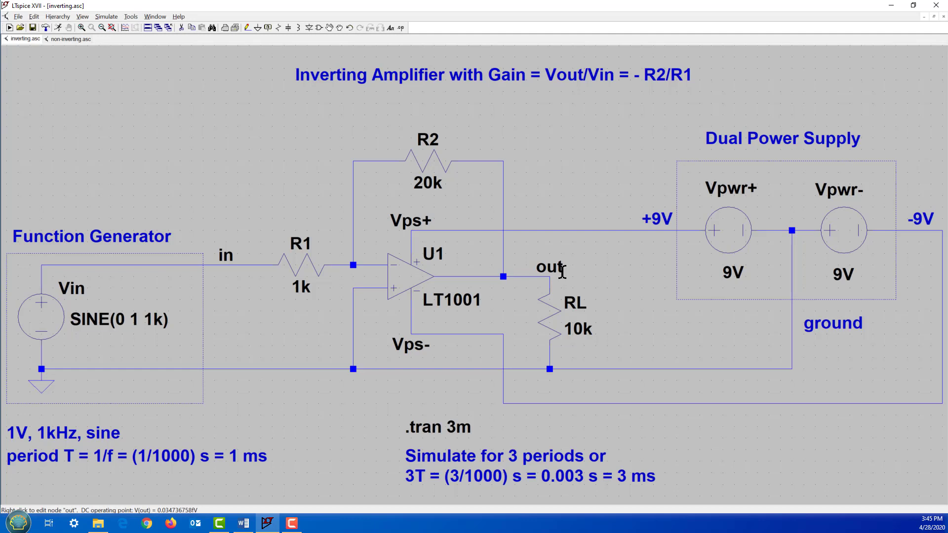
Minimize LTspice and review the Case #1 through Case #5 sections of the Word report
{"action": "left_click", "coordinate": [897, 7]}
{"action": "scroll", "coordinate": [488, 237], "scroll_direction": "up", "scroll_amount": 15}
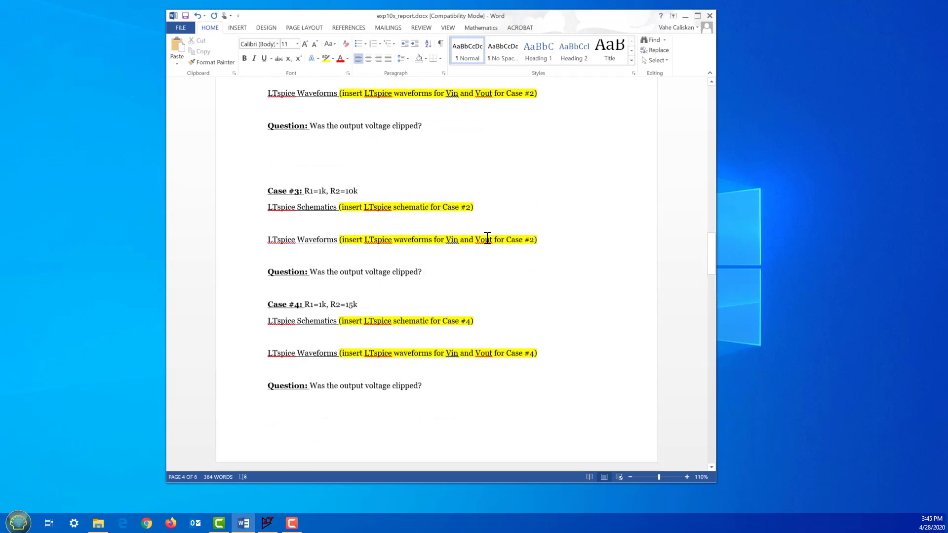
{"action": "scroll", "coordinate": [488, 238], "scroll_direction": "up", "scroll_amount": 7}
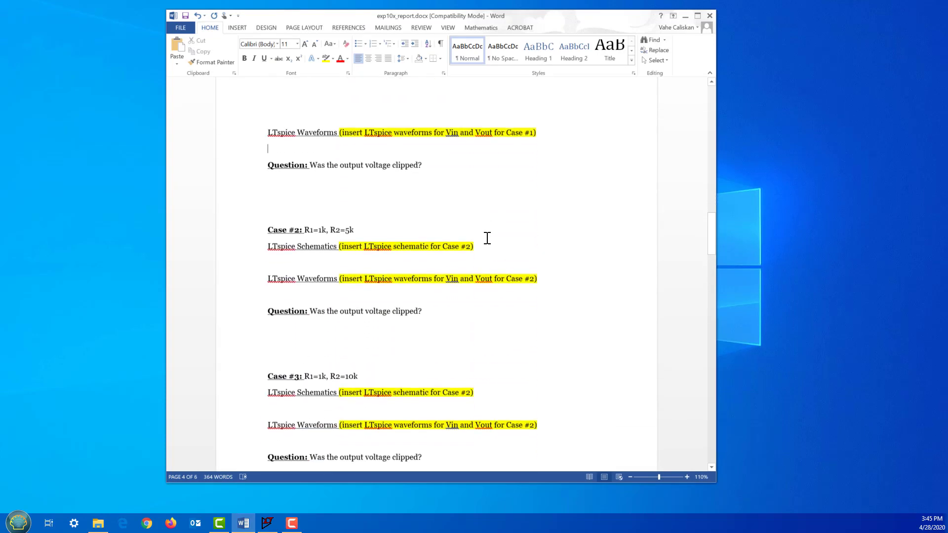
{"action": "scroll", "coordinate": [488, 238], "scroll_direction": "down", "scroll_amount": 10}
{"action": "scroll", "coordinate": [488, 238], "scroll_direction": "up", "scroll_amount": 7}
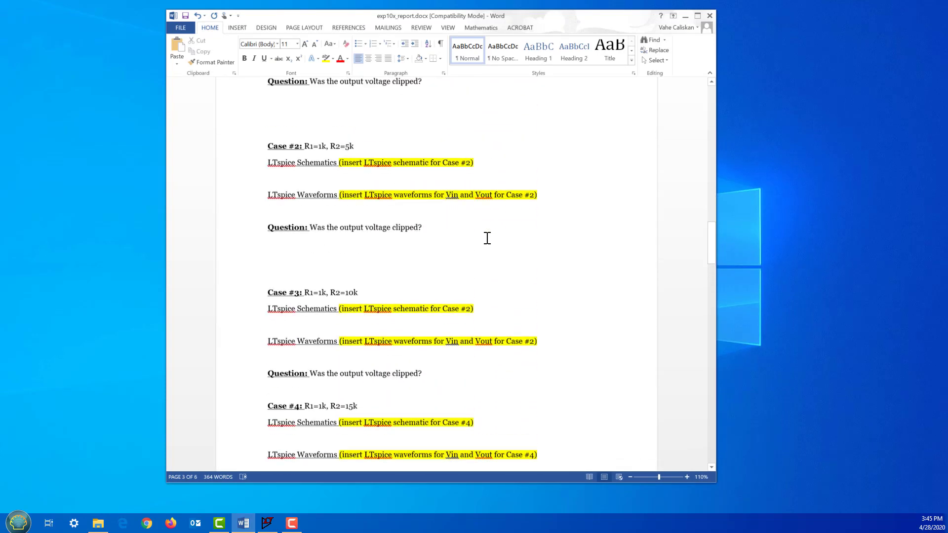
{"action": "scroll", "coordinate": [487, 238], "scroll_direction": "down", "scroll_amount": 13}
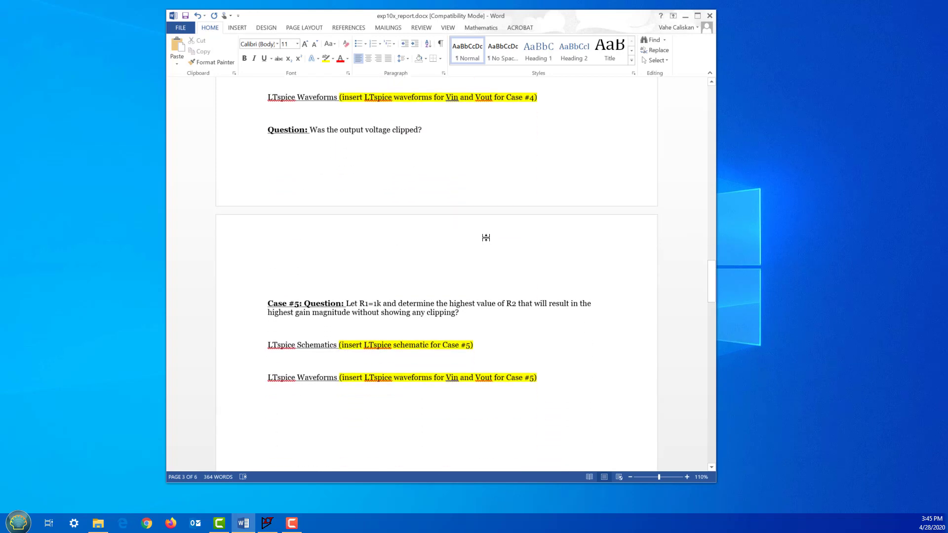